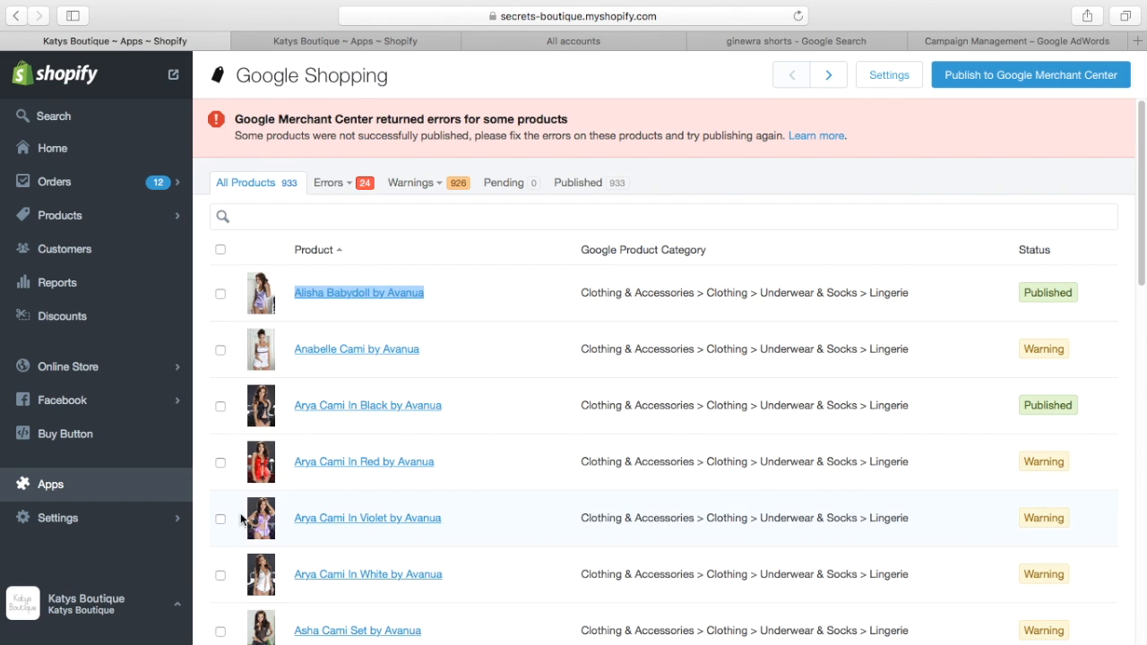
# Step: Compare the Google Shopping product list with the Alisha Babydoll by Avanua listing, and check the Google Merchant Center accounts overview
pyautogui.click(380, 42)
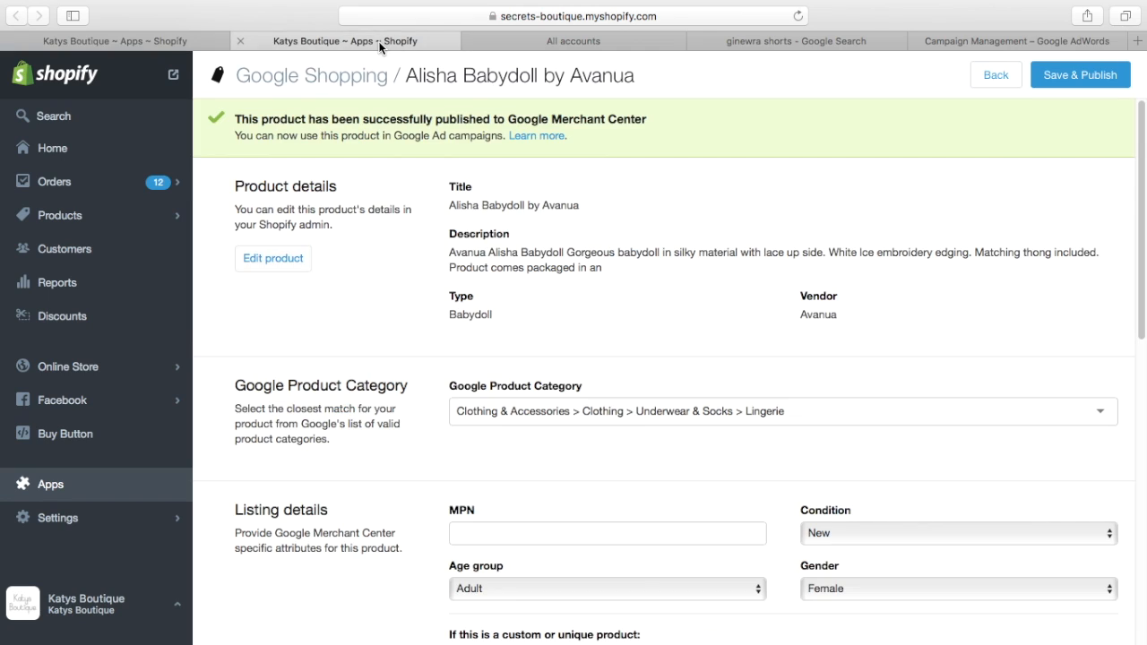
pyautogui.click(488, 39)
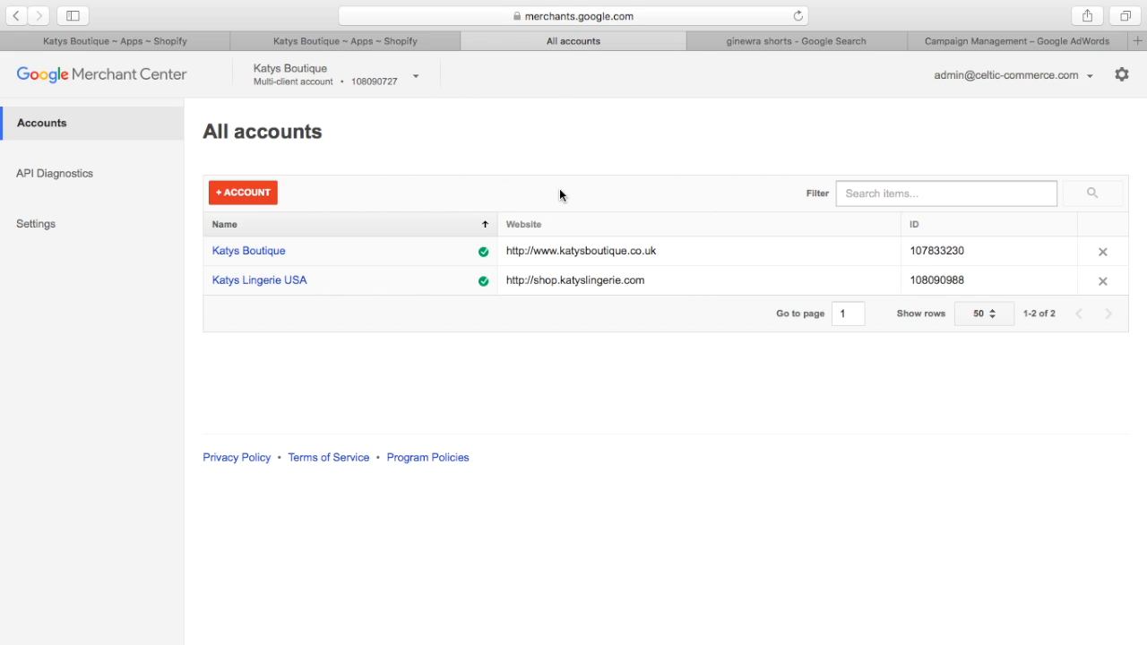
pyautogui.click(150, 37)
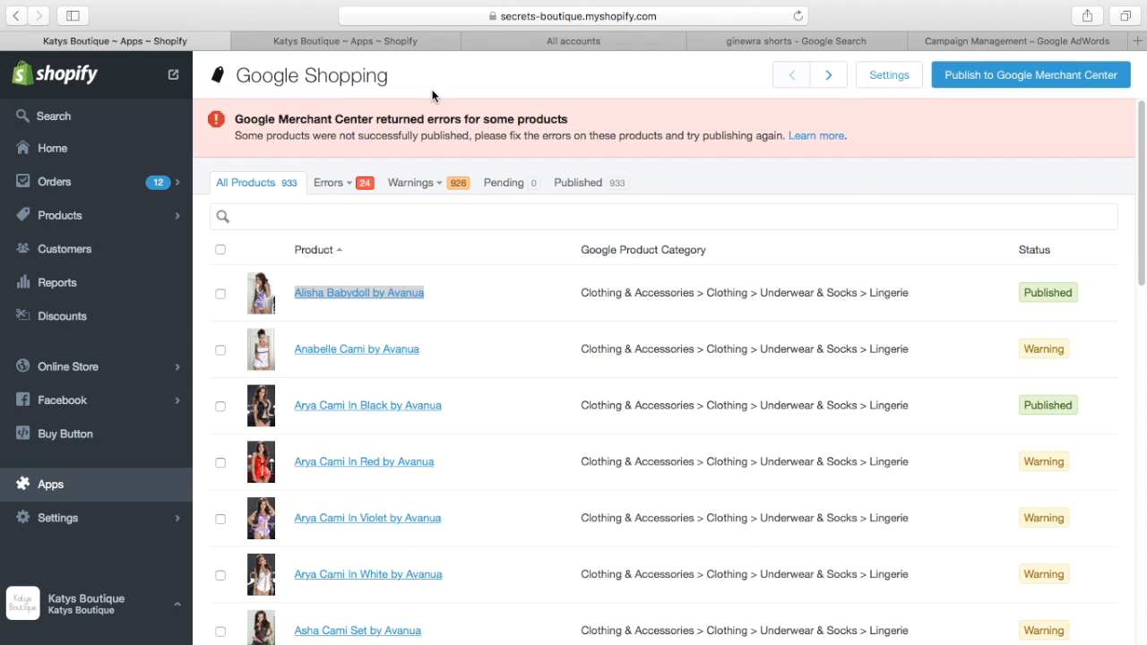
pyautogui.click(398, 42)
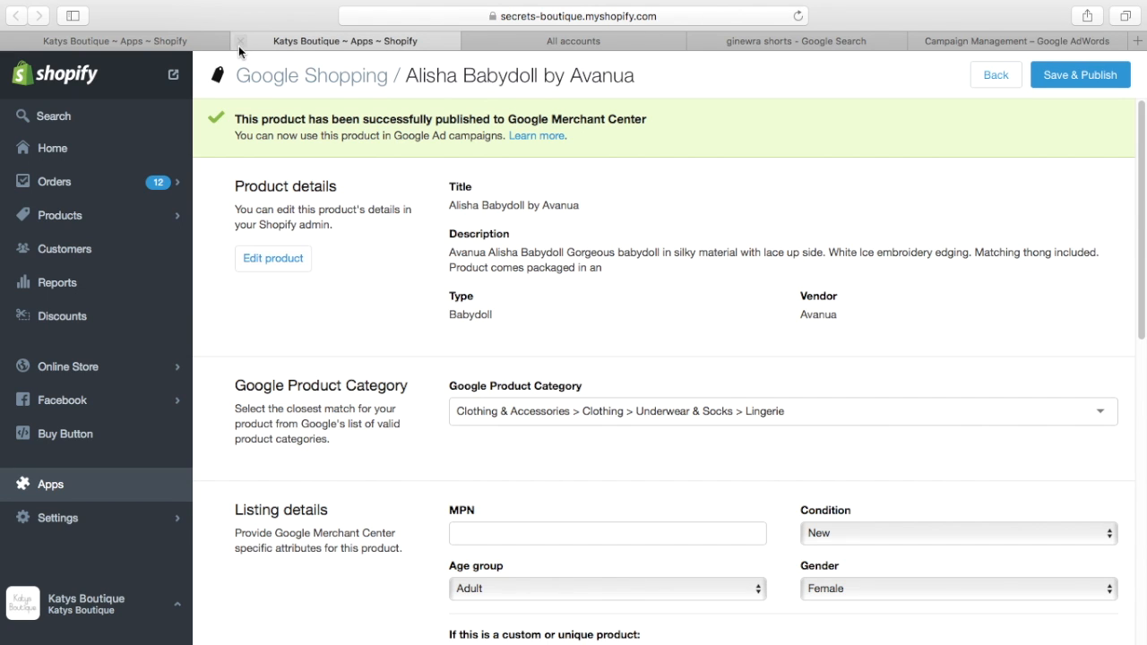
pyautogui.click(166, 44)
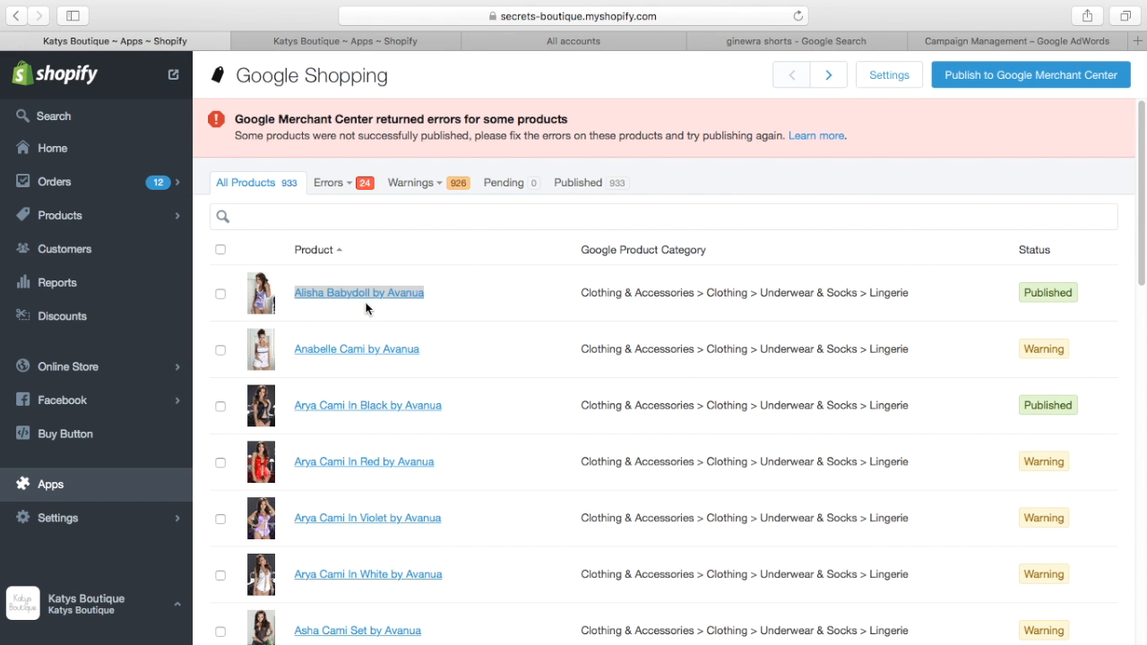
# Step: Look over the Alisha Babydoll by Avanua listing's product details, Google product category and listing attributes
pyautogui.click(359, 41)
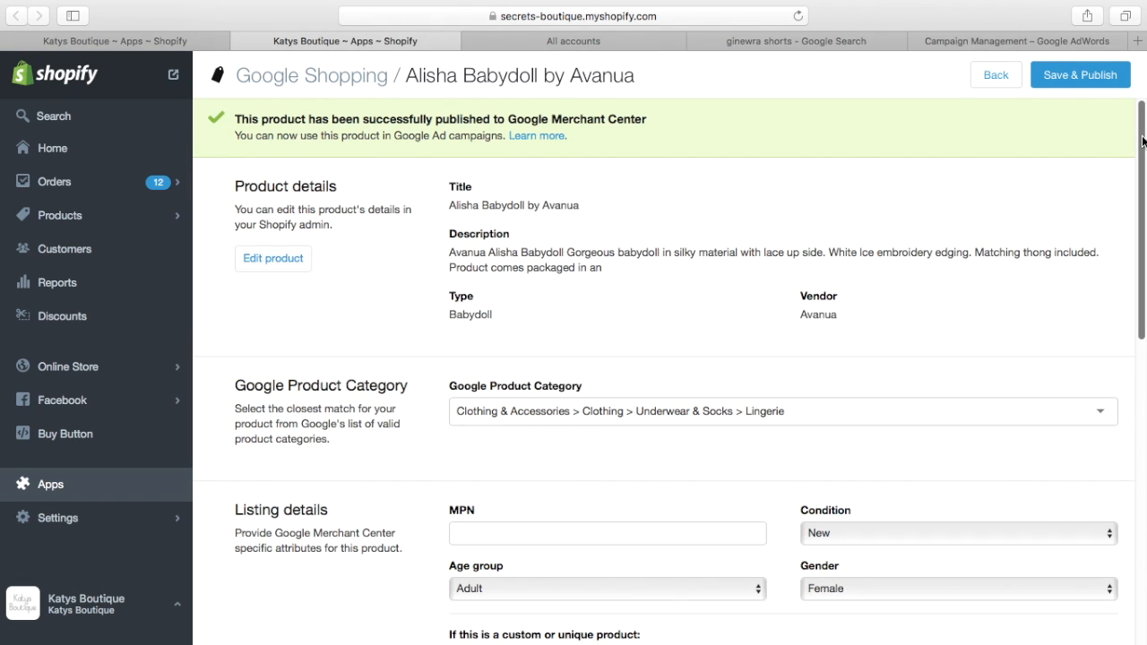
pyautogui.scroll(-1, 1142, 153)
pyautogui.scroll(-5, 1141, 152)
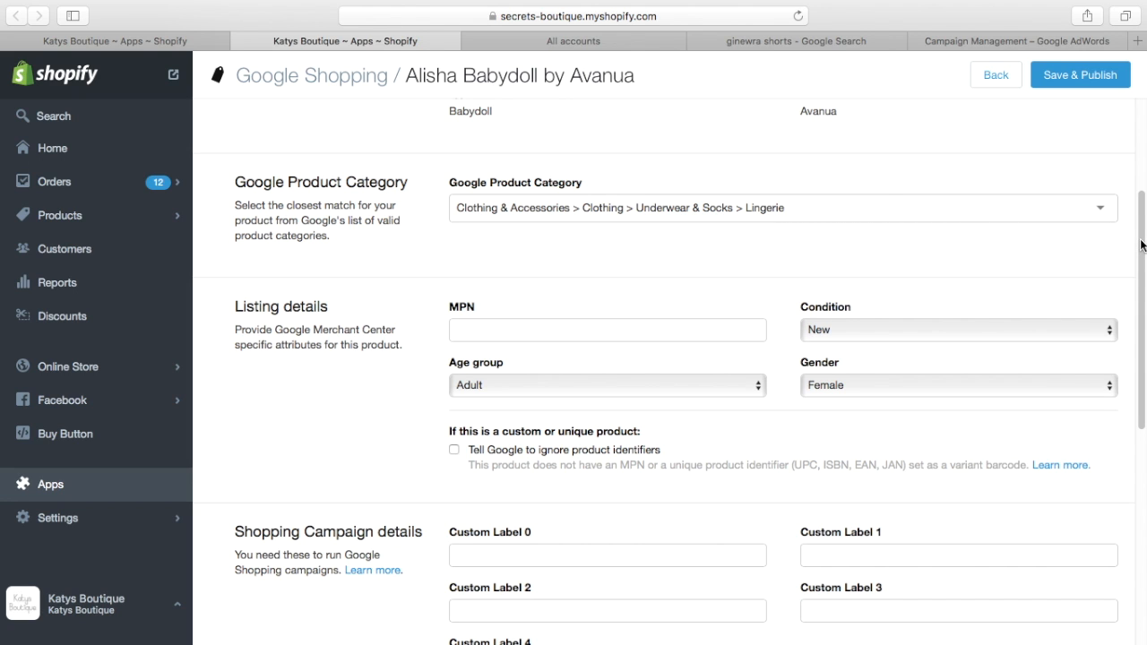
pyautogui.scroll(-2, 1138, 242)
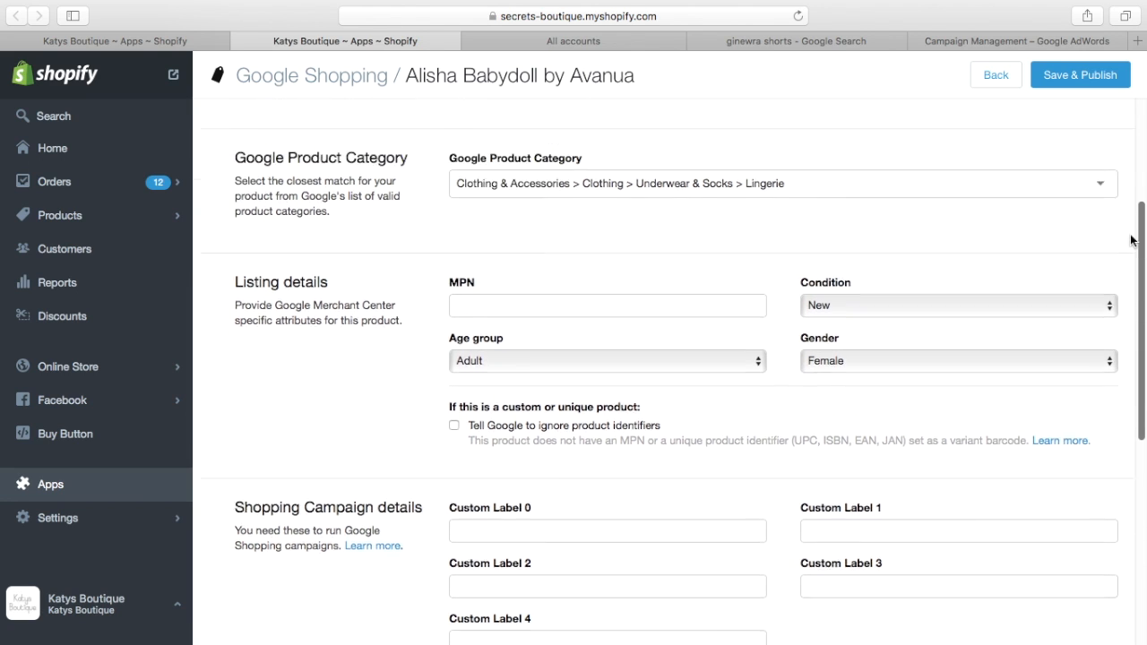
pyautogui.scroll(5, 1130, 240)
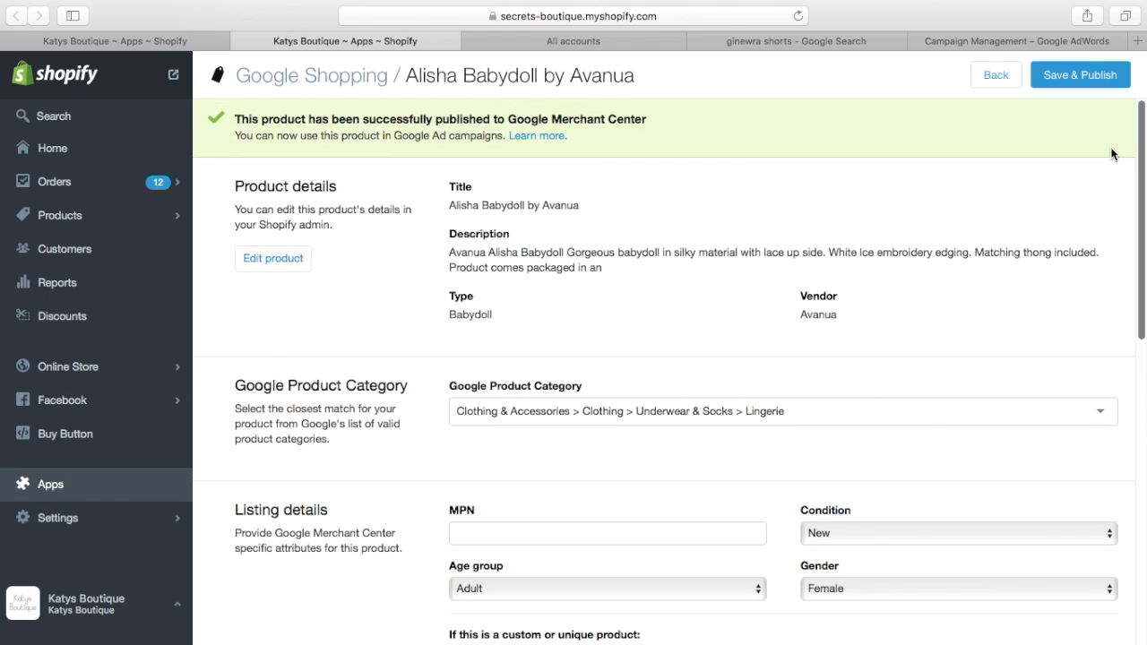
# Step: Examine the Google Product Category options for the Alisha Babydoll by Avanua listing without changing the category
pyautogui.click(149, 32)
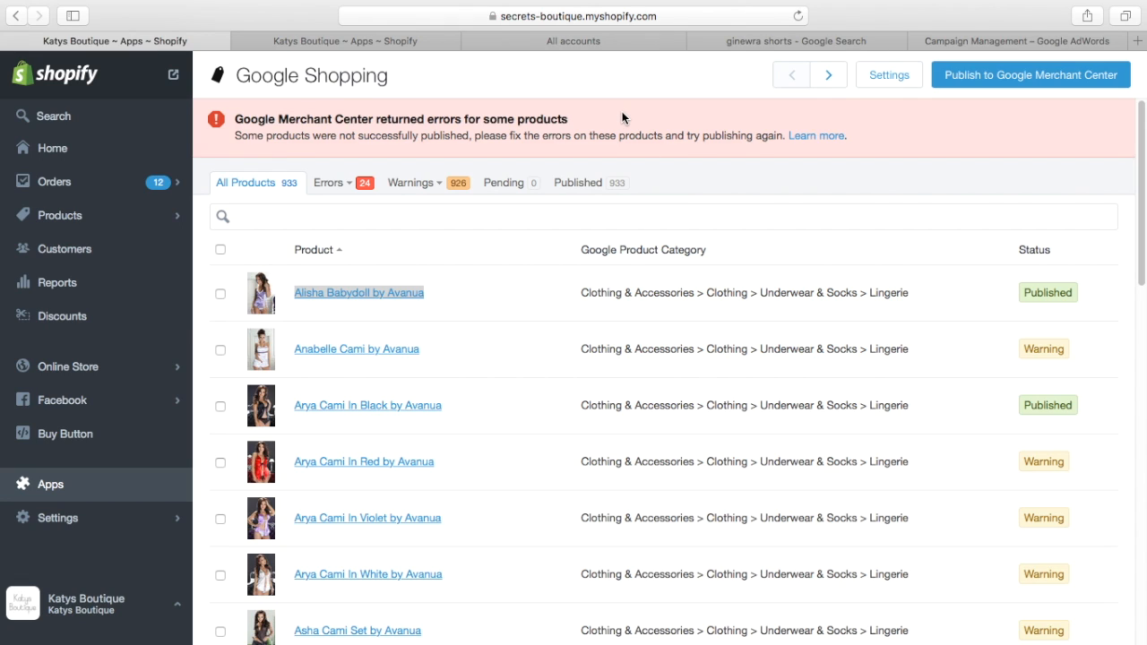
pyautogui.click(390, 41)
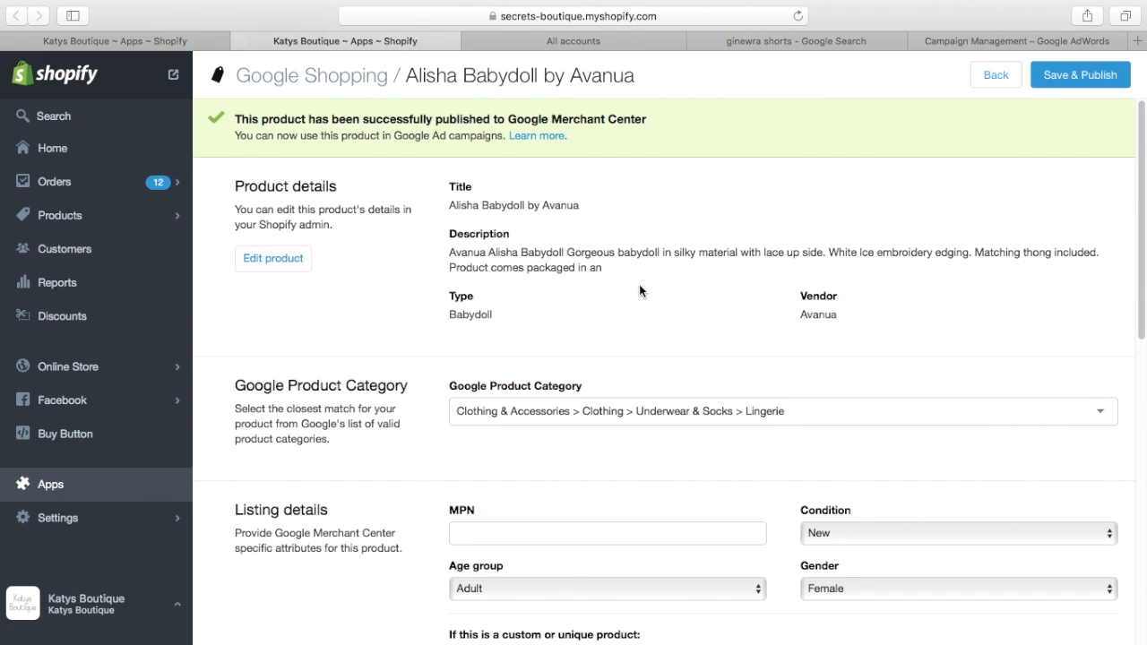
pyautogui.scroll(-5, 663, 371)
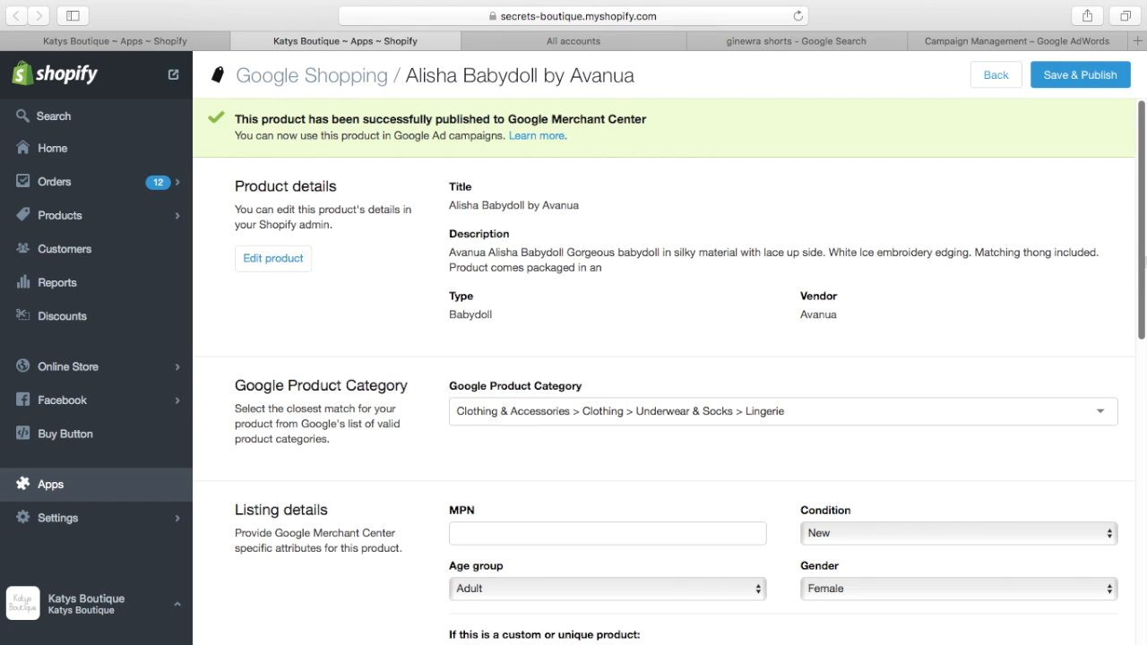
pyautogui.scroll(-1, 865, 215)
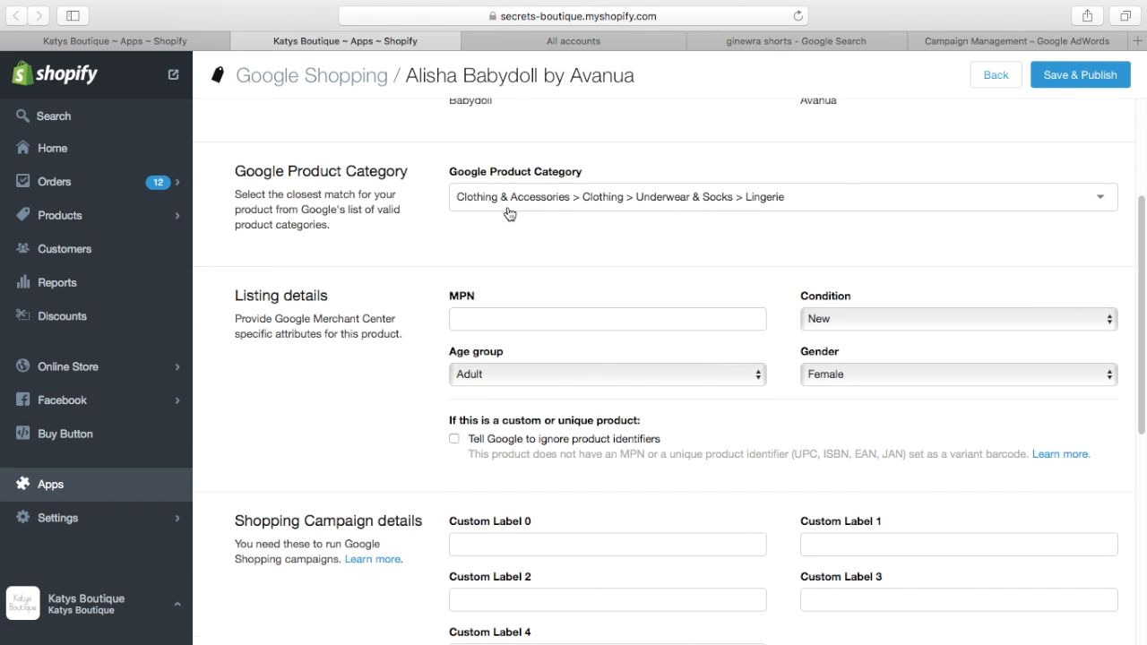
pyautogui.click(1103, 201)
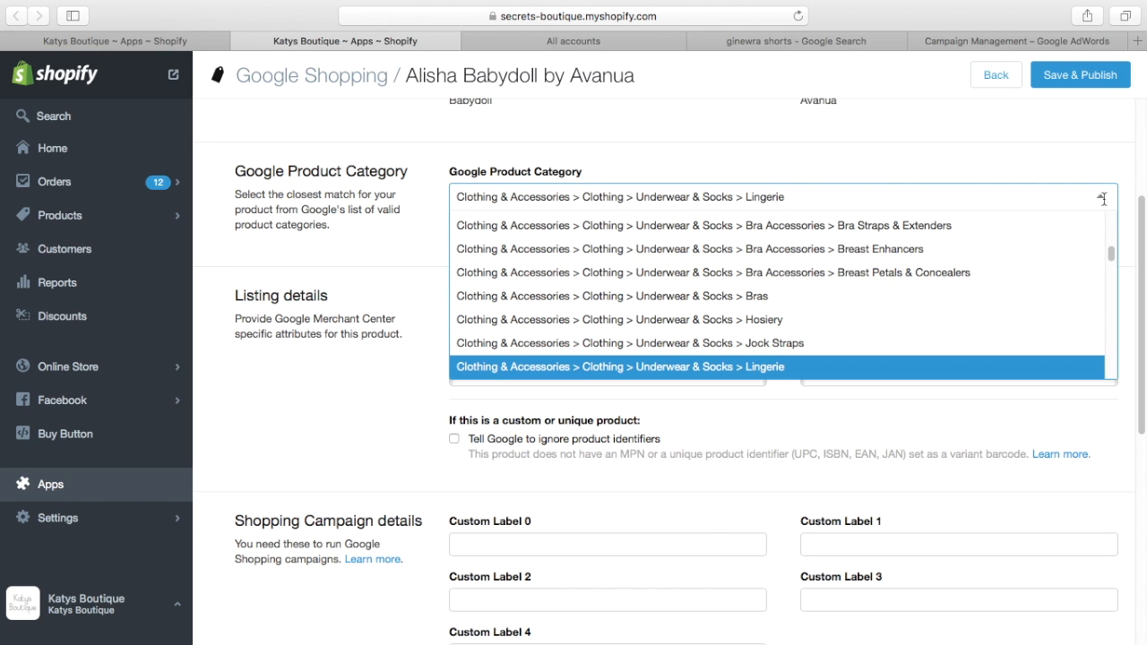
pyautogui.click(1079, 152)
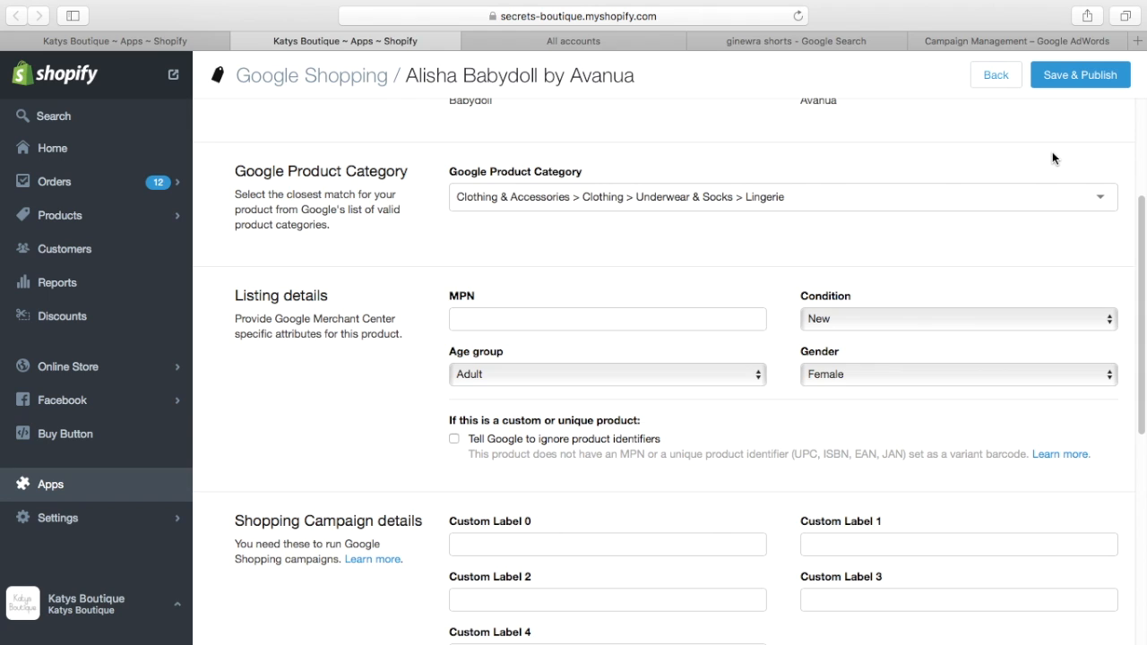
# Step: Select all products on the current page of the Google Shopping list and view the available bulk actions
pyautogui.click(186, 43)
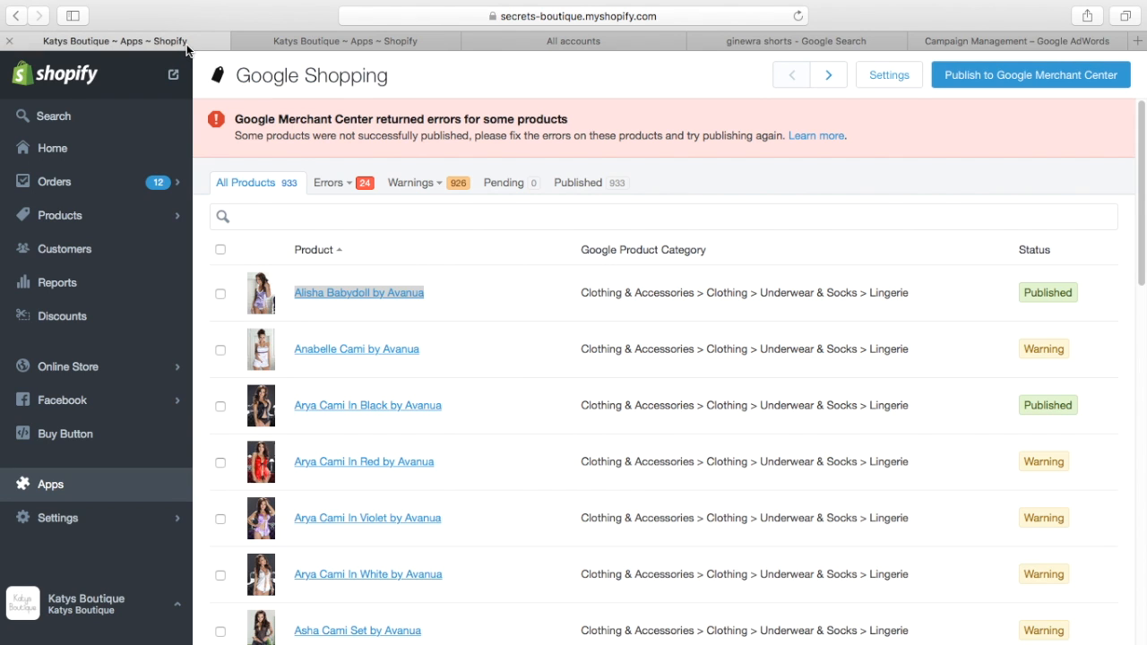
pyautogui.click(220, 250)
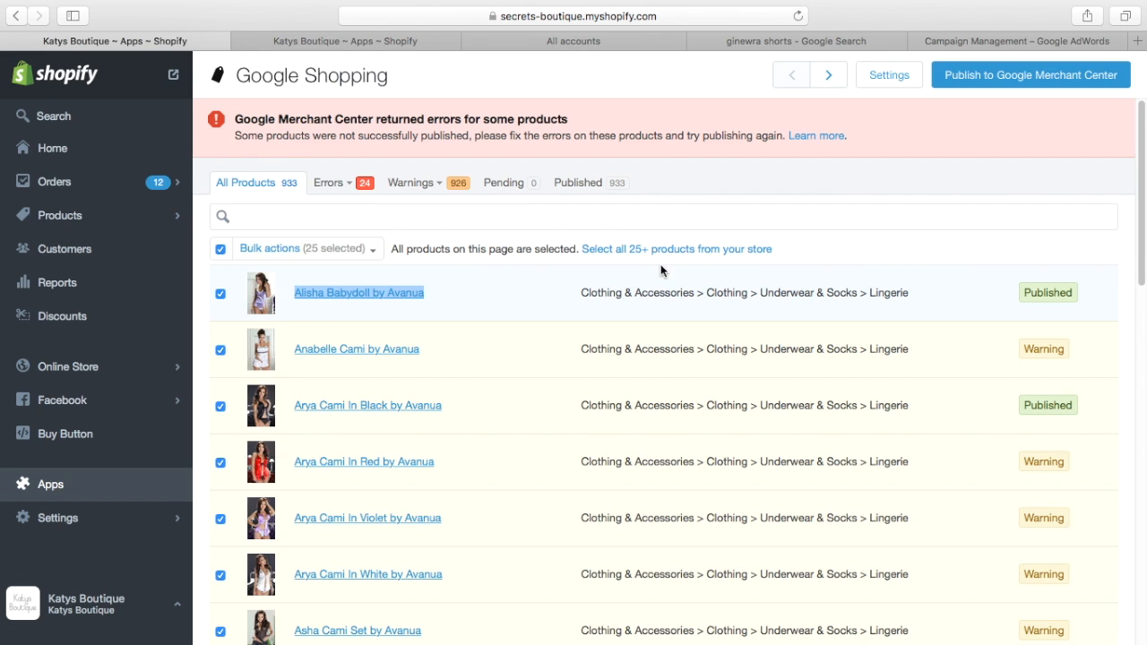
pyautogui.click(377, 252)
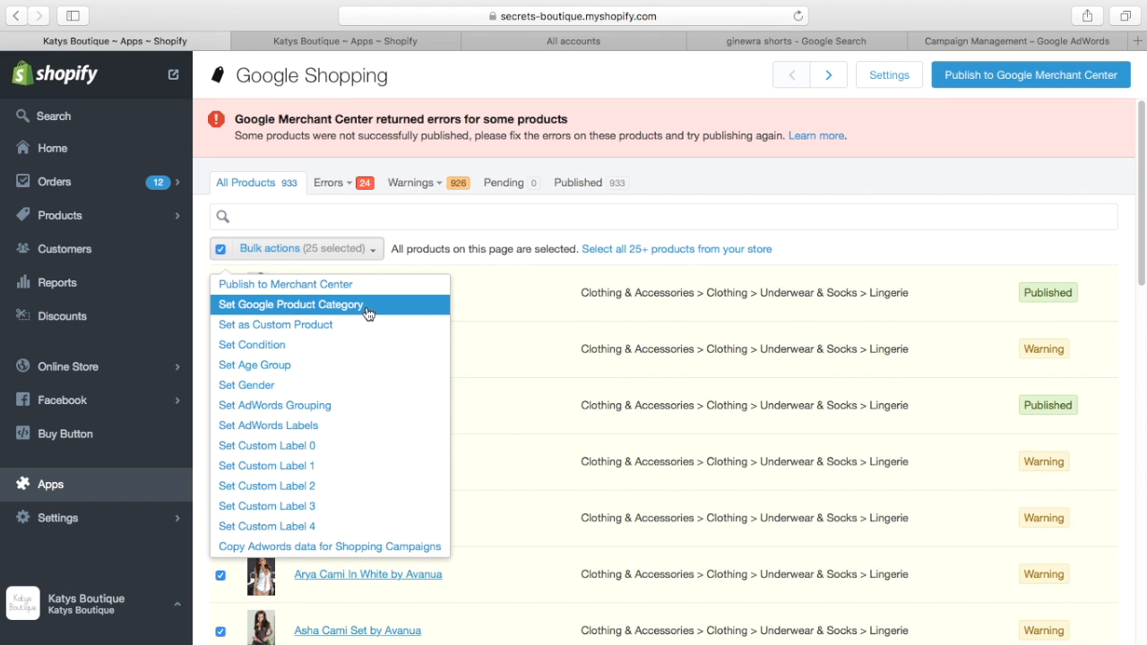
pyautogui.click(806, 190)
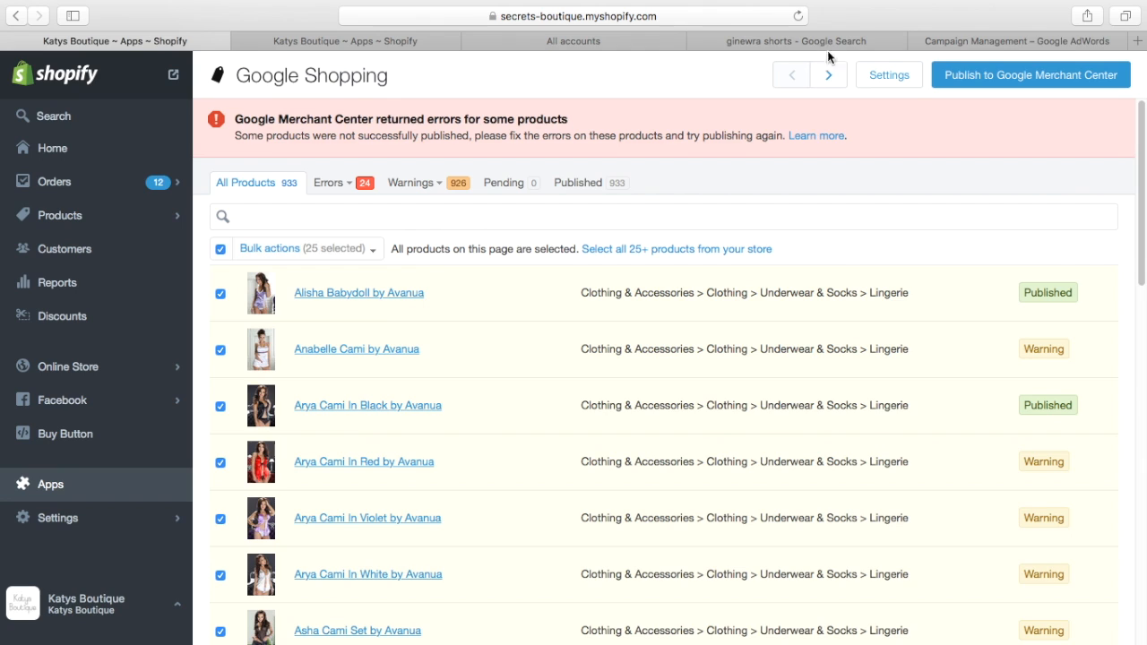
# Step: Glance at the Ad Group #1 products in Google AdWords, and check the Condition setting in the Alisha Babydoll listing in Shopify
pyautogui.click(949, 42)
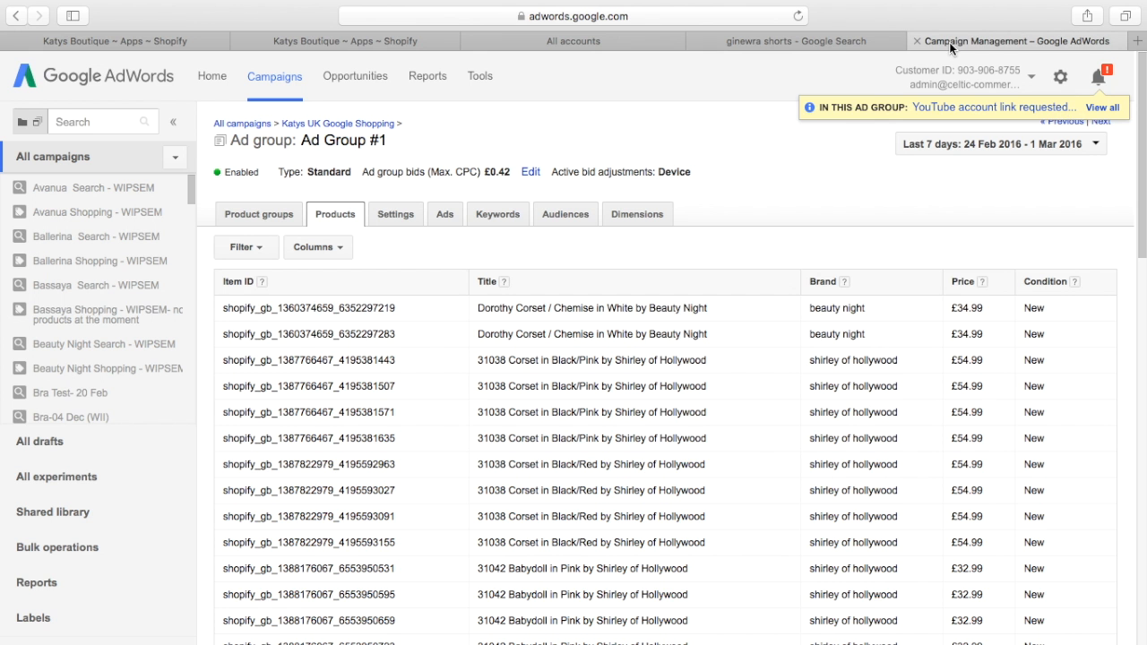
pyautogui.click(385, 54)
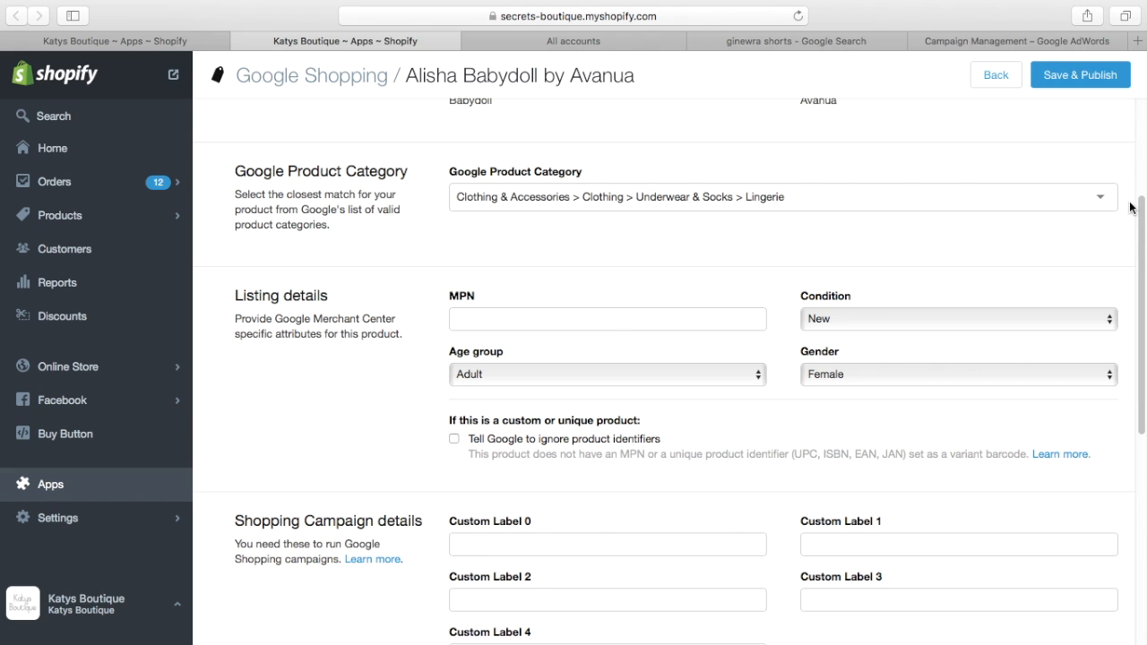
pyautogui.moveTo(1142, 216); pyautogui.dragTo(1142, 266)
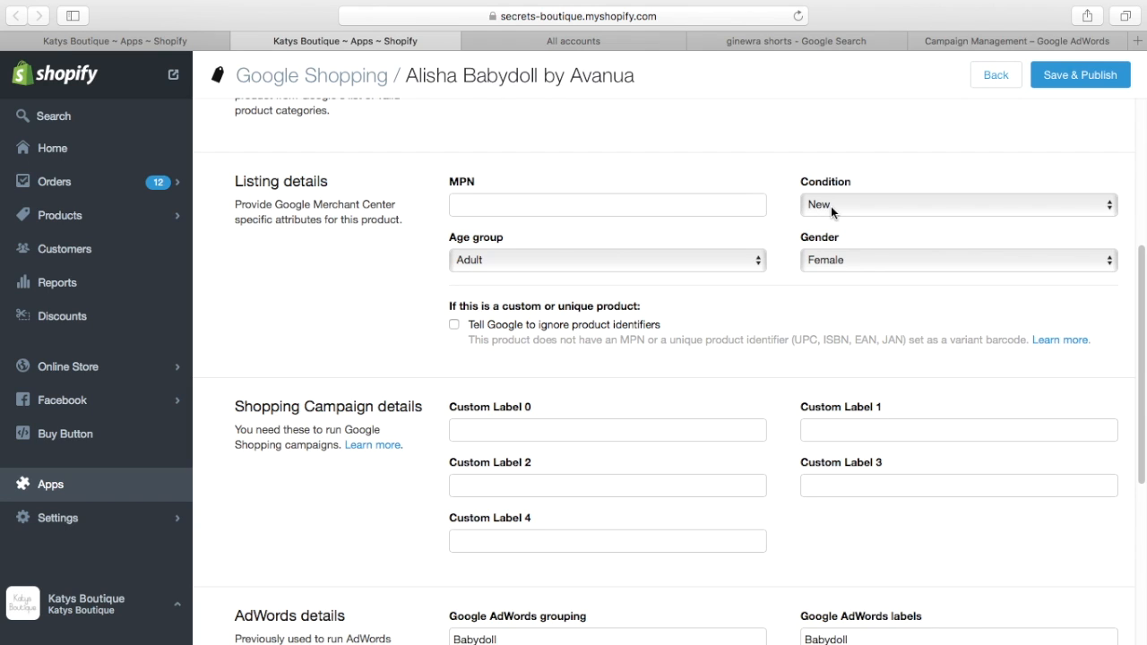
pyautogui.click(1110, 206)
pyautogui.click(1029, 168)
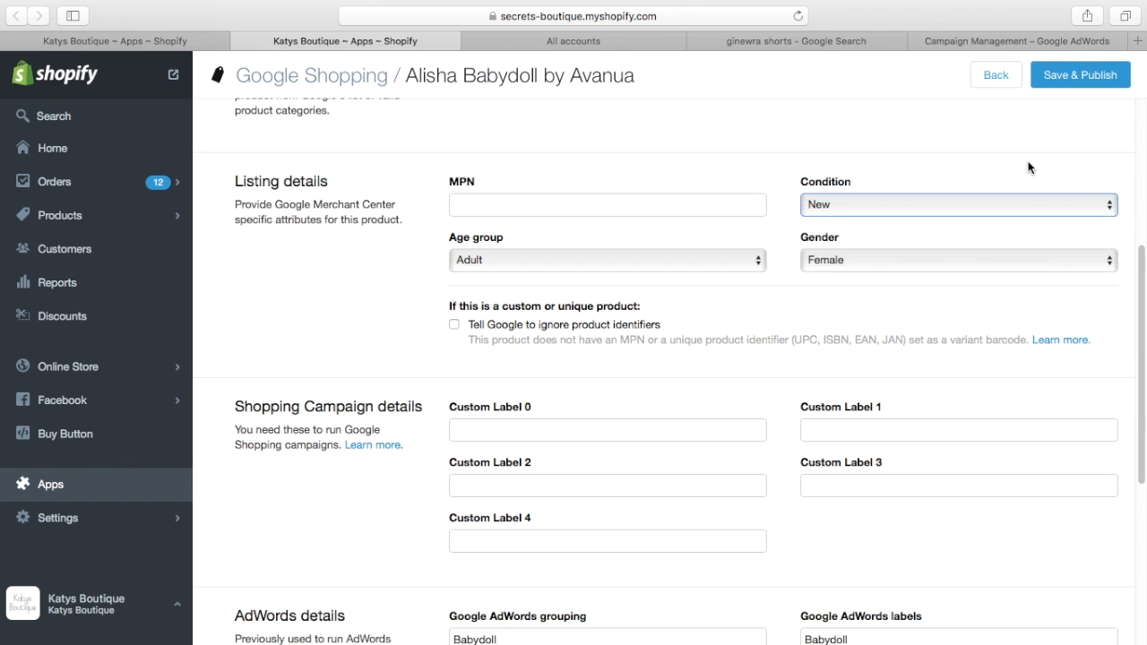
# Step: View the Age group and Gender options in the listing details, keeping Adult and Female
pyautogui.click(759, 260)
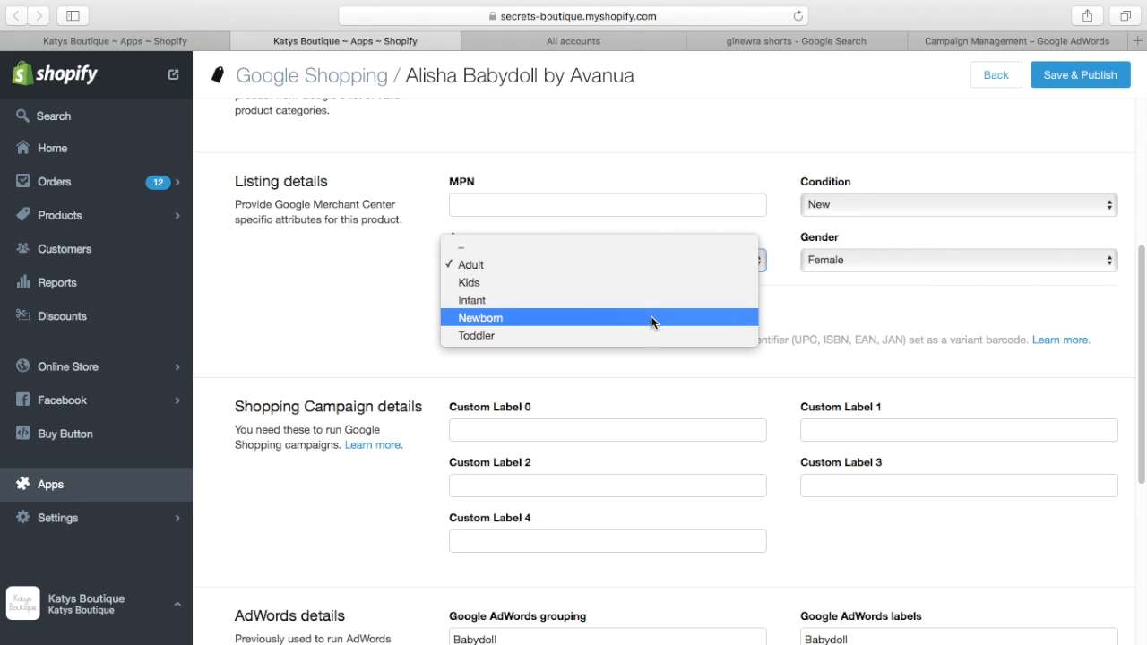
pyautogui.click(372, 310)
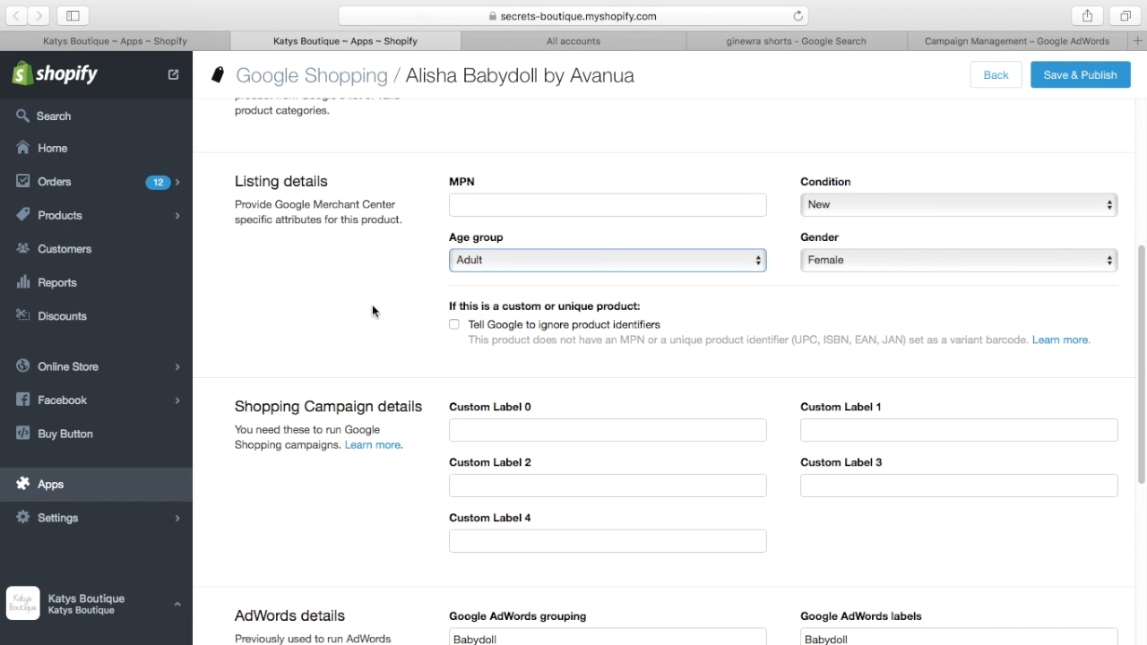
pyautogui.click(1114, 260)
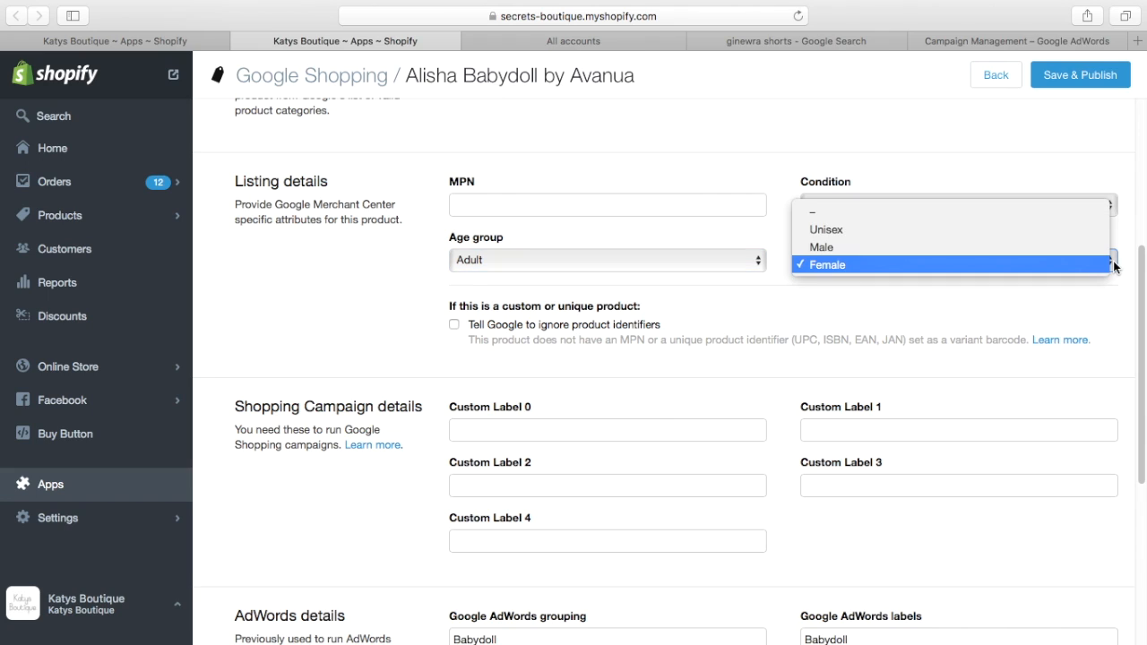
pyautogui.click(1098, 171)
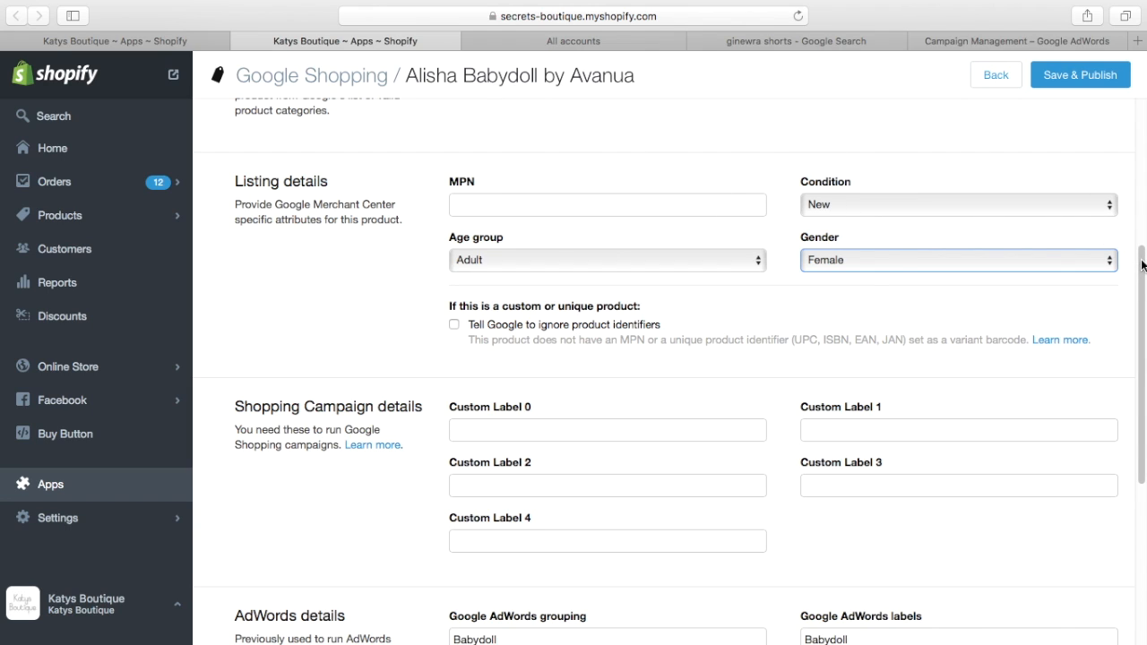
# Step: Examine the listing's product identifier option, Custom Labels 0 to 4, AdWords grouping and labels, and variants, and return to its product details
pyautogui.scroll(-2, 712, 218)
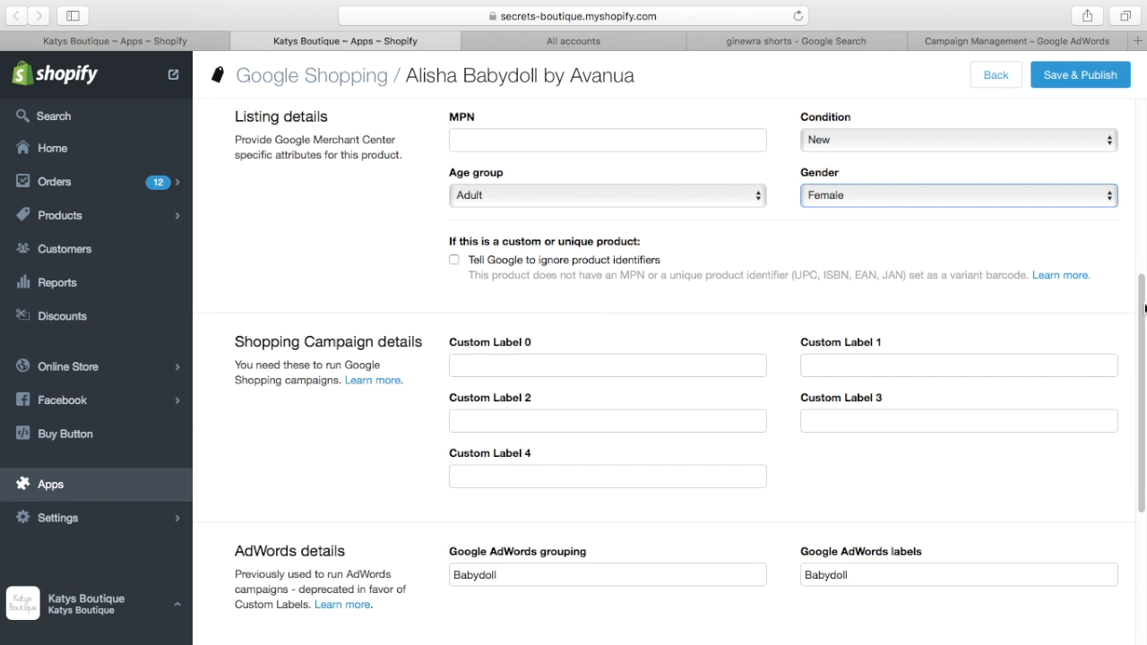
pyautogui.moveTo(1144, 308); pyautogui.dragTo(1144, 321)
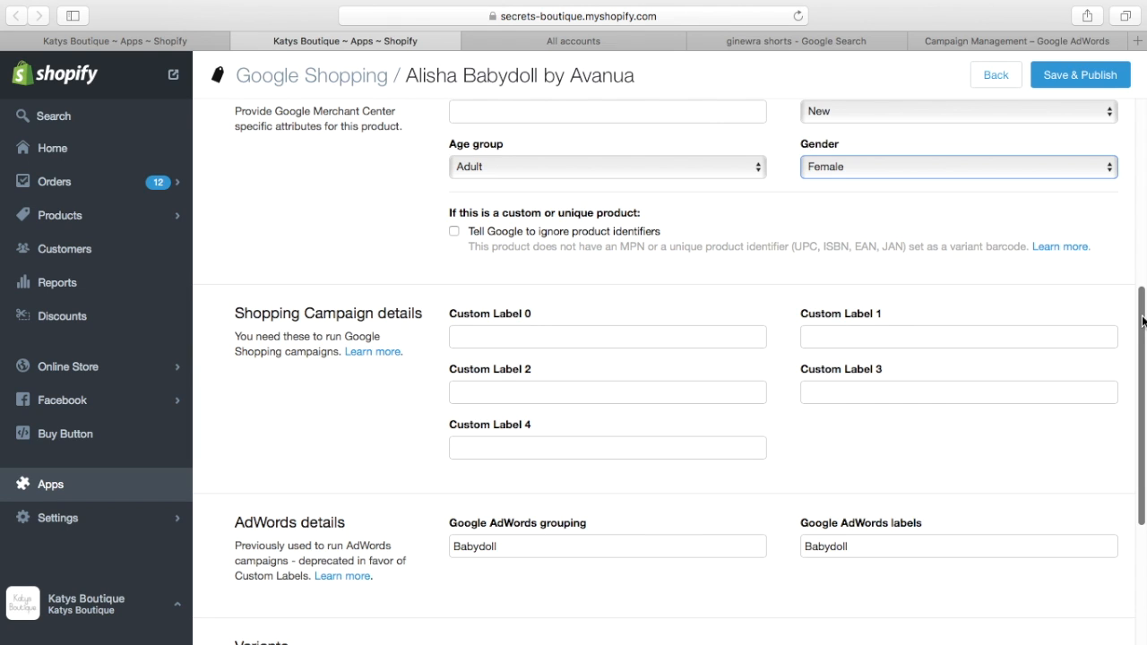
pyautogui.moveTo(1142, 322); pyautogui.dragTo(1143, 328)
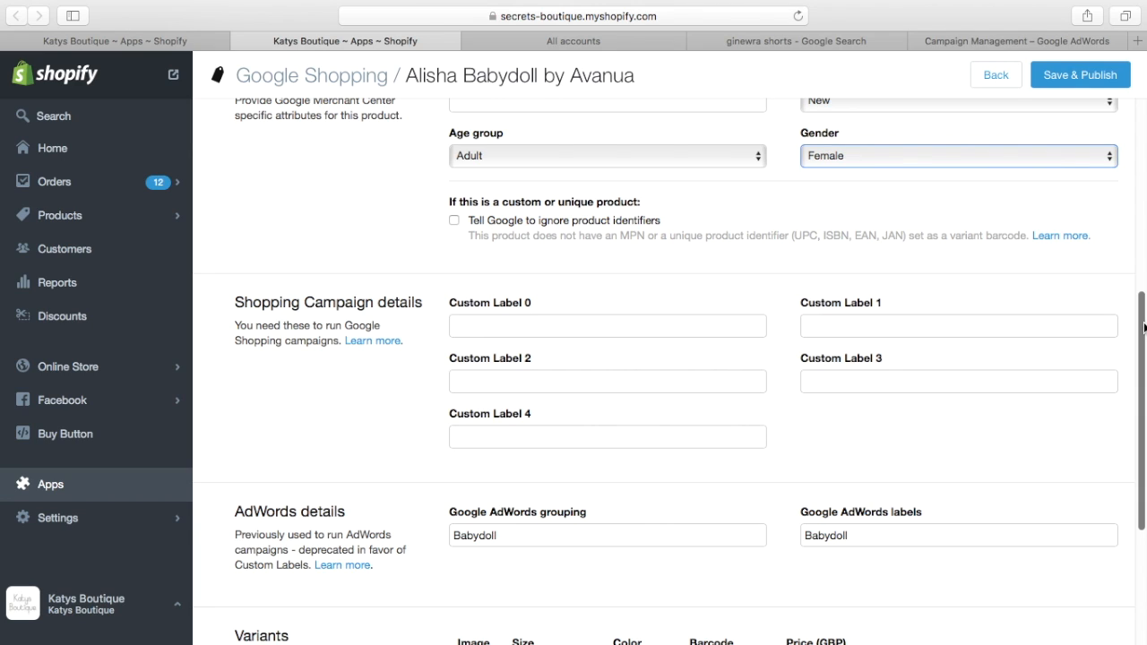
pyautogui.moveTo(1144, 327); pyautogui.dragTo(1143, 333)
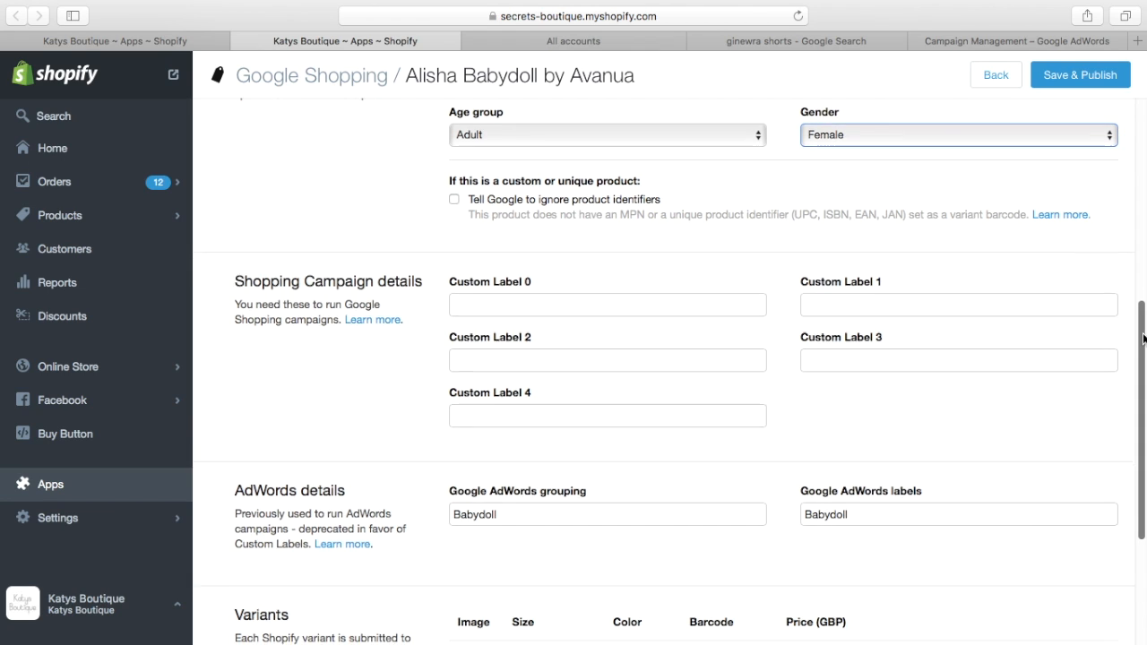
pyautogui.scroll(-2, 1143, 341)
pyautogui.moveTo(1144, 354); pyautogui.dragTo(1130, 295)
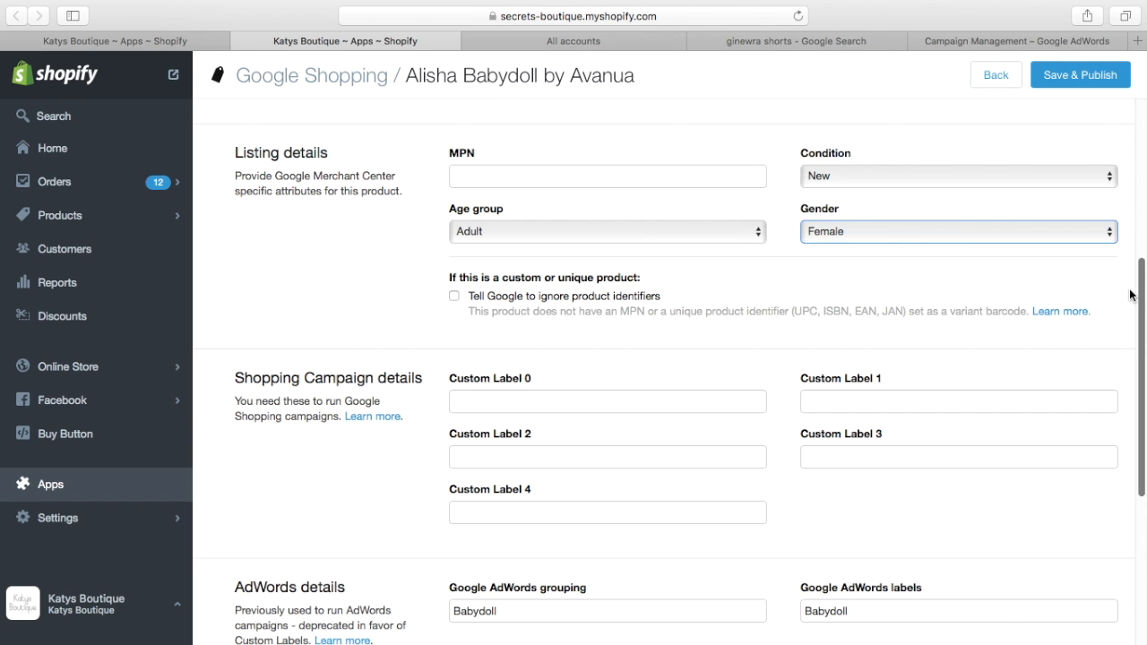
pyautogui.scroll(-5, 1130, 295)
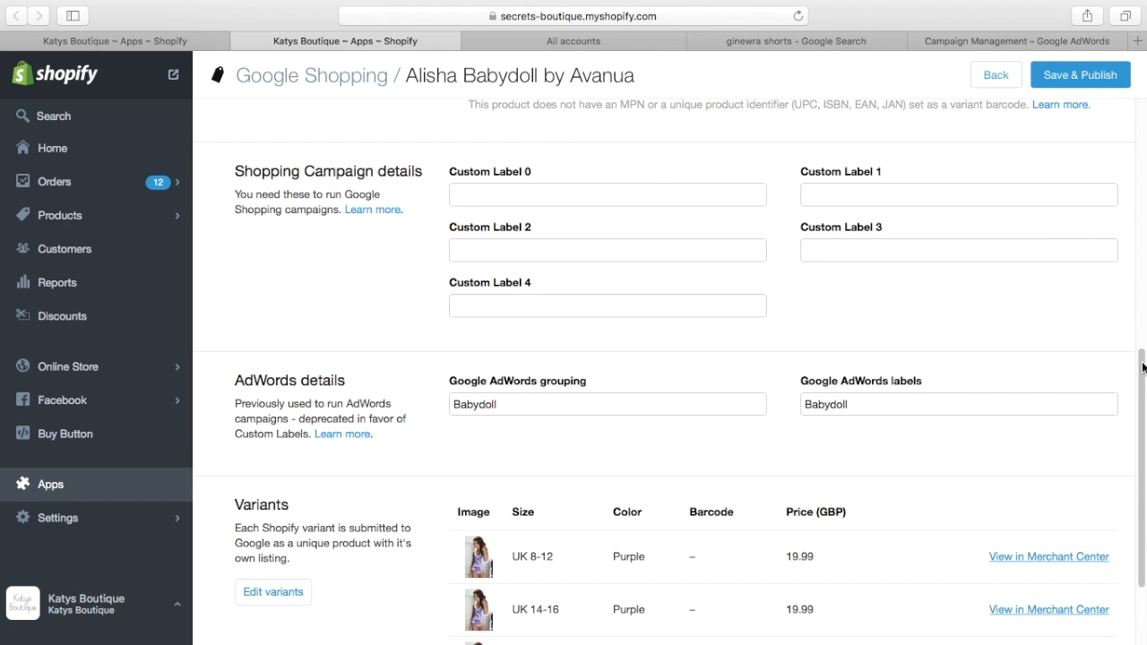
pyautogui.moveTo(1141, 374); pyautogui.dragTo(1141, 428)
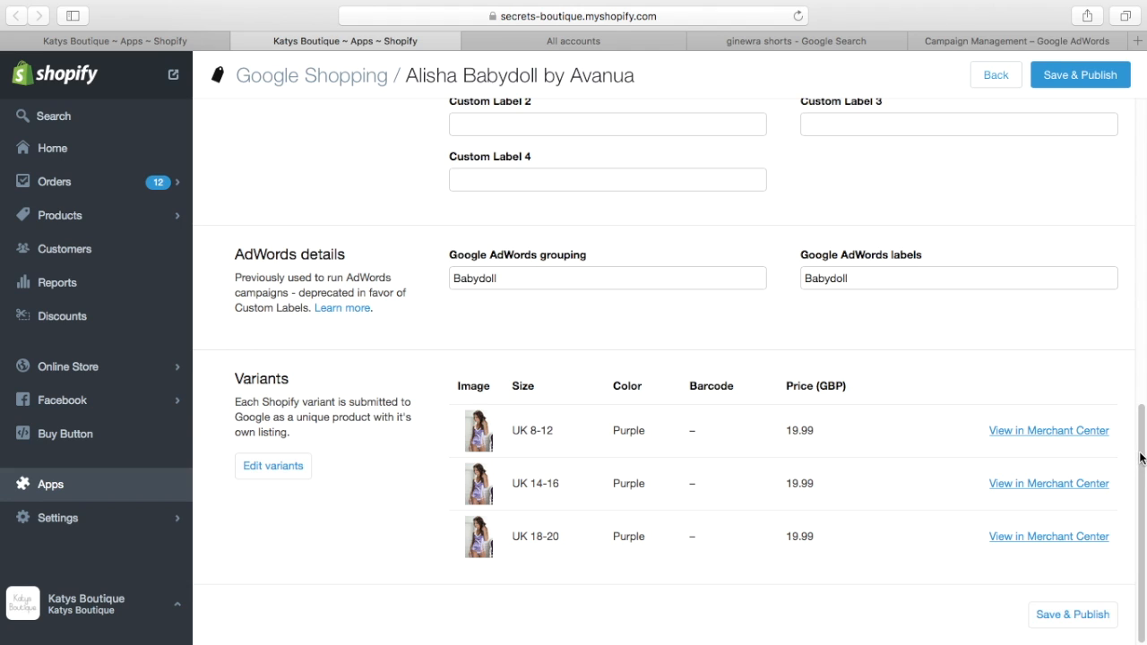
pyautogui.moveTo(1141, 458); pyautogui.dragTo(1129, 99)
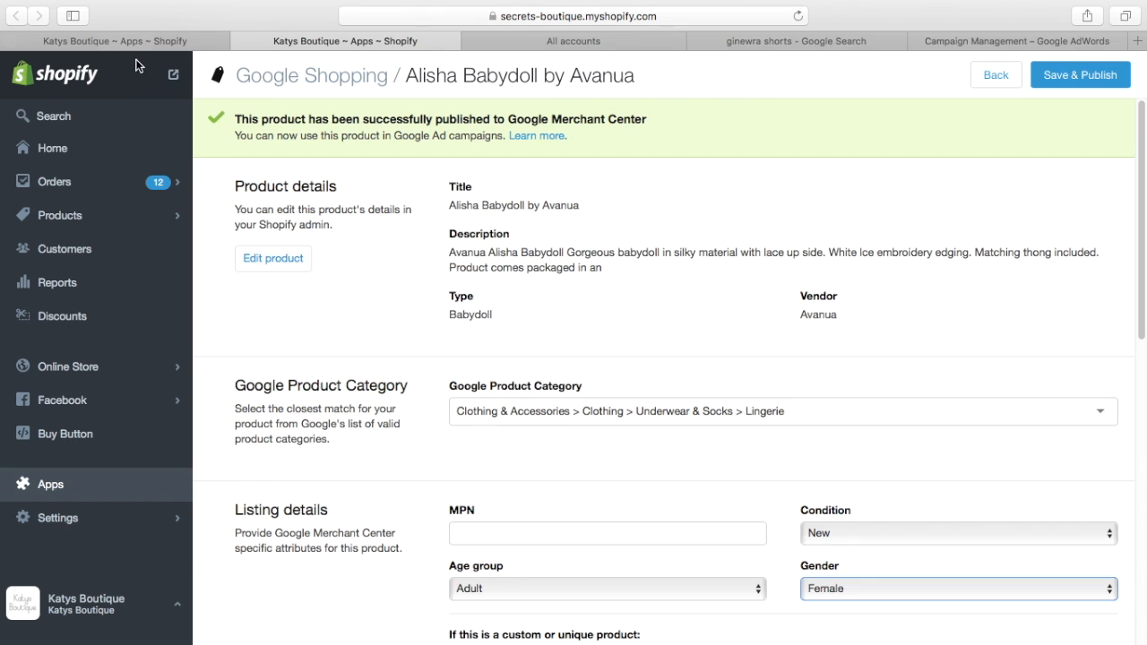
# Step: Switch to Google Merchant Center, open the Katys Boutique account, and look over its dashboard
pyautogui.click(554, 45)
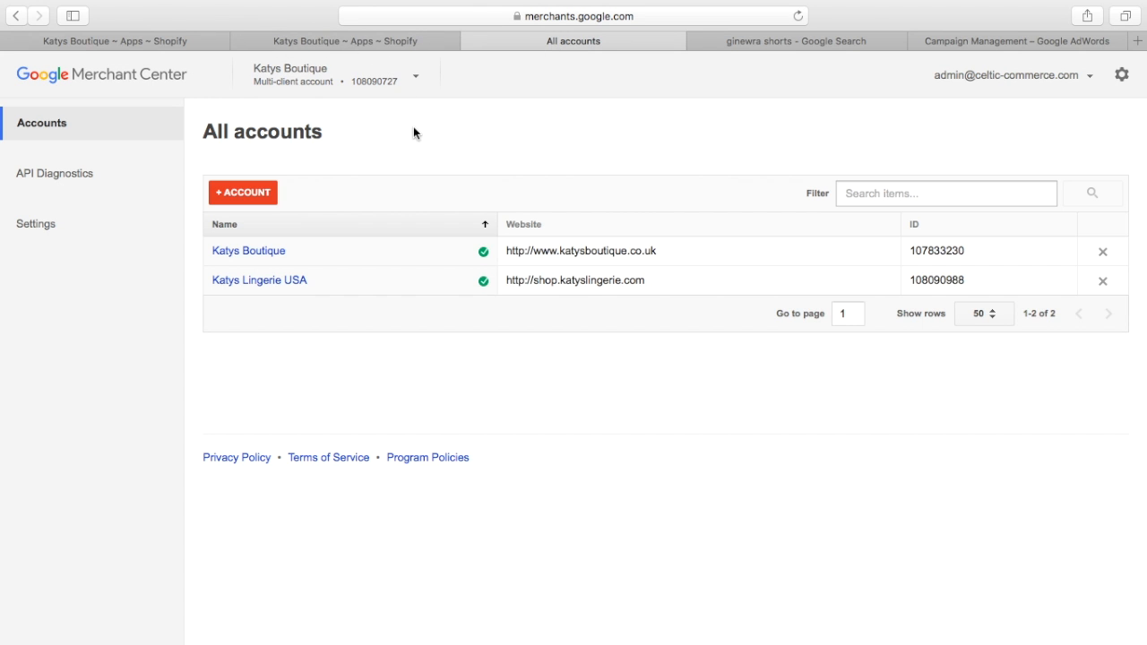
pyautogui.click(273, 258)
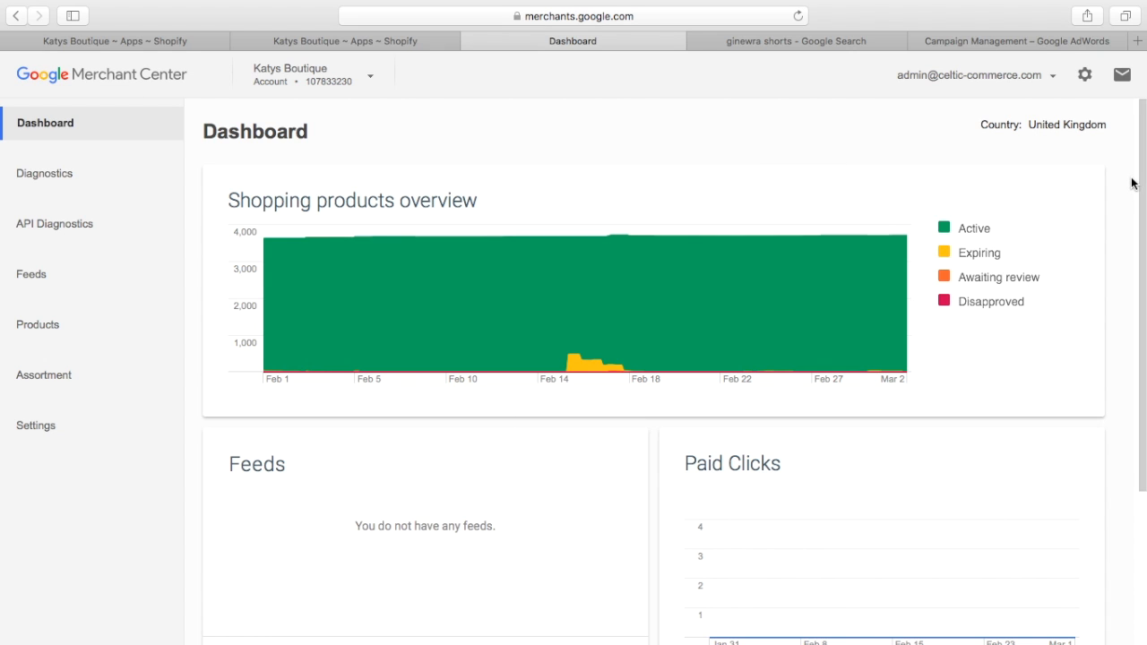
pyautogui.scroll(-2, 1136, 179)
pyautogui.scroll(2, 1136, 269)
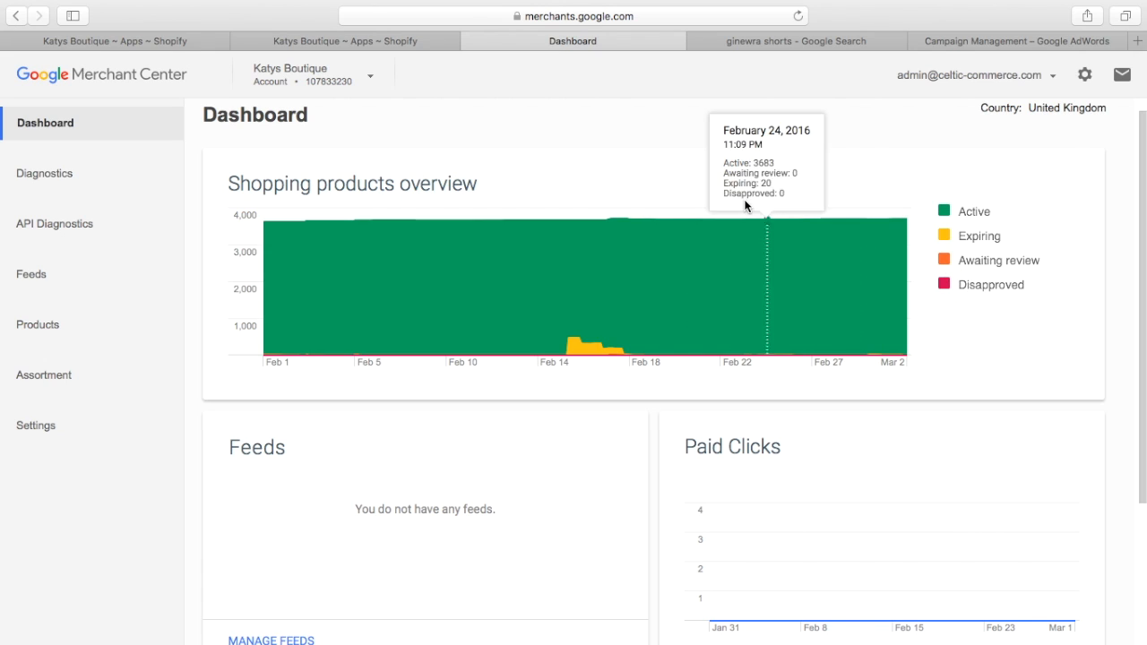
# Step: List all products with errors in Shopify's Google Shopping app and examine the Grase Bra In Black by Roza listing
pyautogui.click(190, 44)
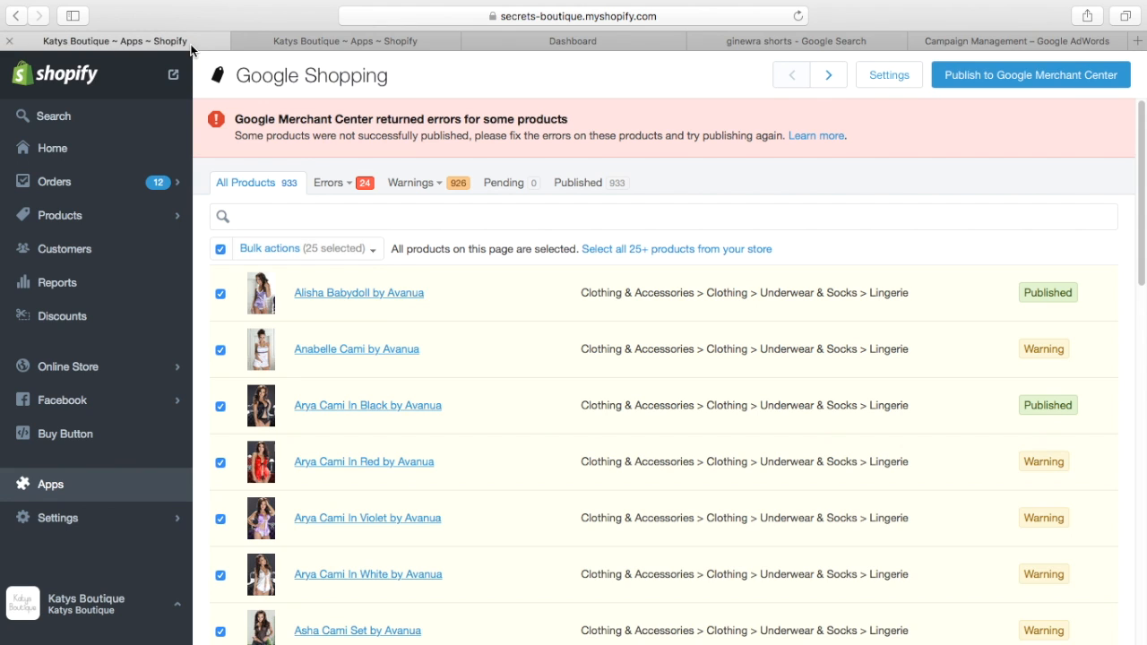
pyautogui.click(341, 185)
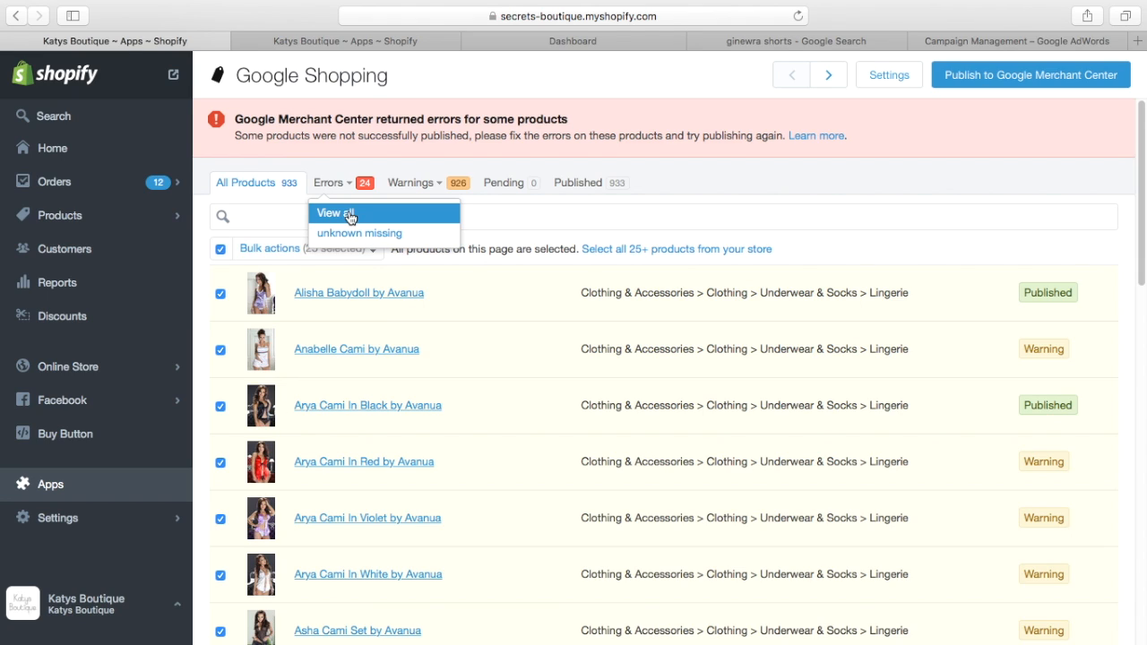
pyautogui.click(350, 214)
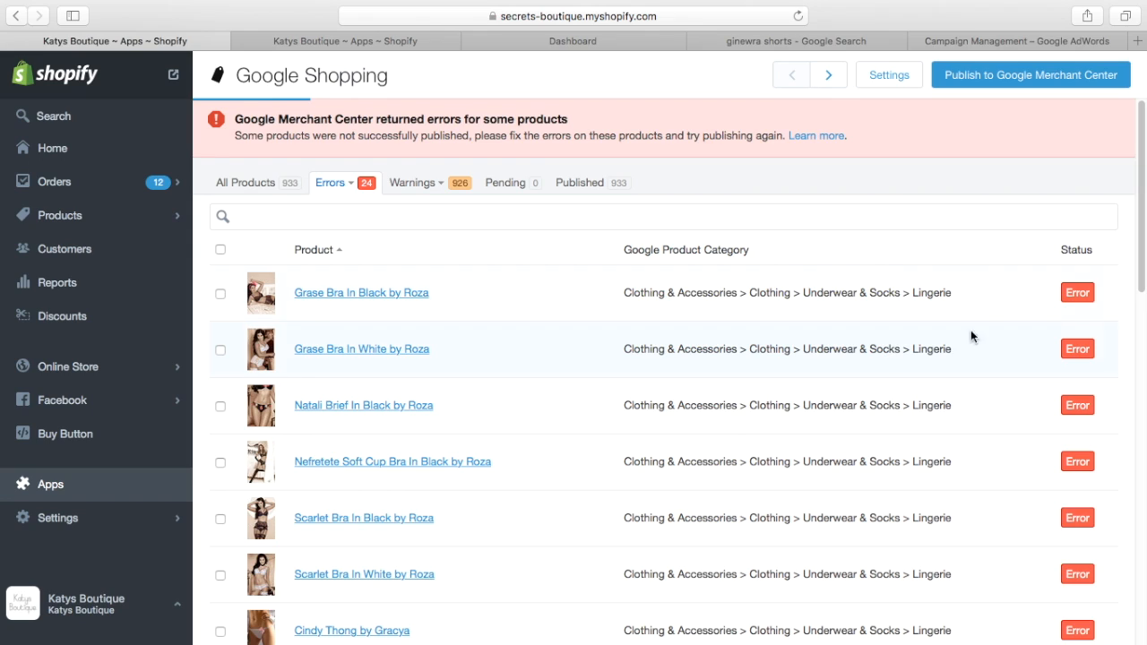
pyautogui.click(377, 303)
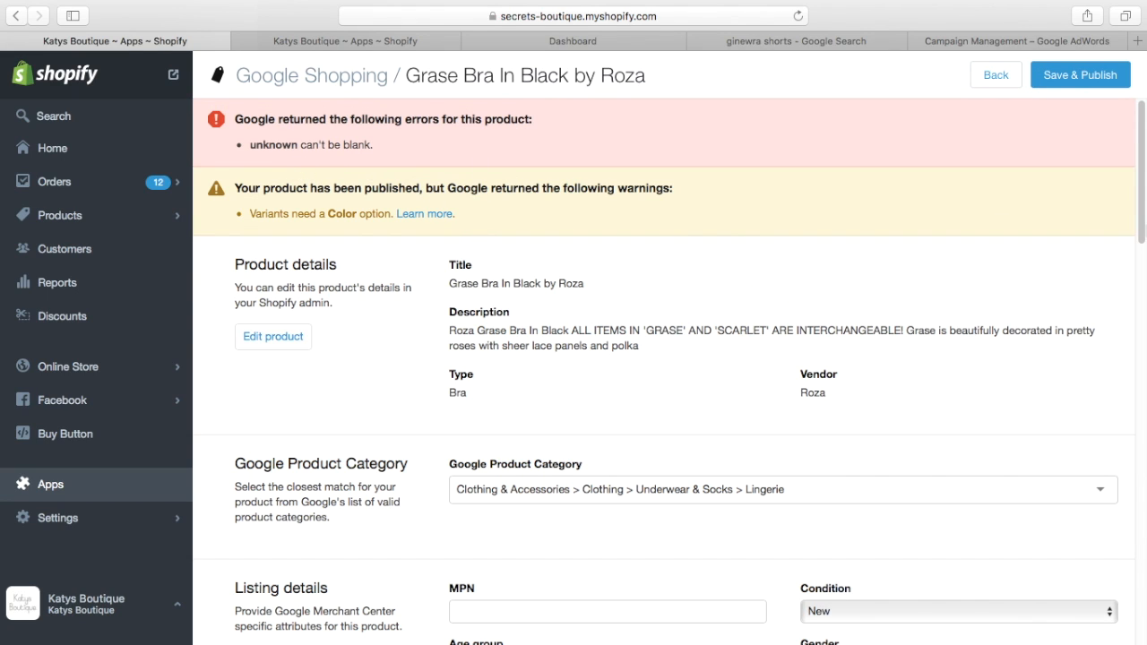
pyautogui.moveTo(1142, 180); pyautogui.dragTo(882, 122)
# Step: Return to Google Merchant Center and examine the Diagnostics chart, item statuses and current issues
pyautogui.click(404, 43)
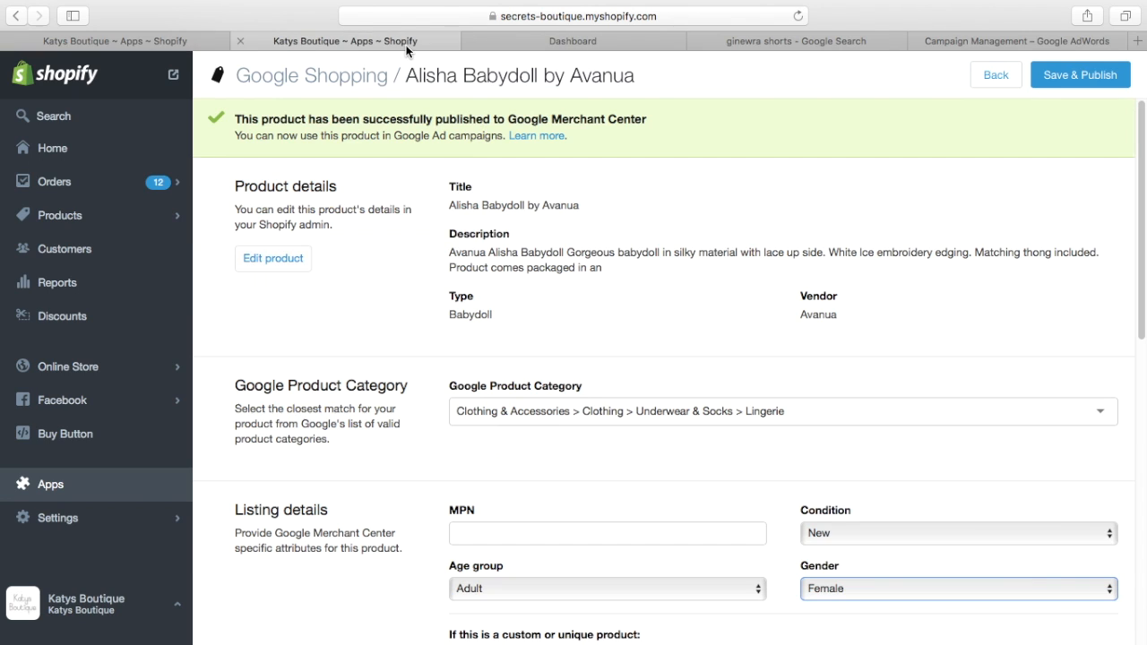
pyautogui.click(535, 38)
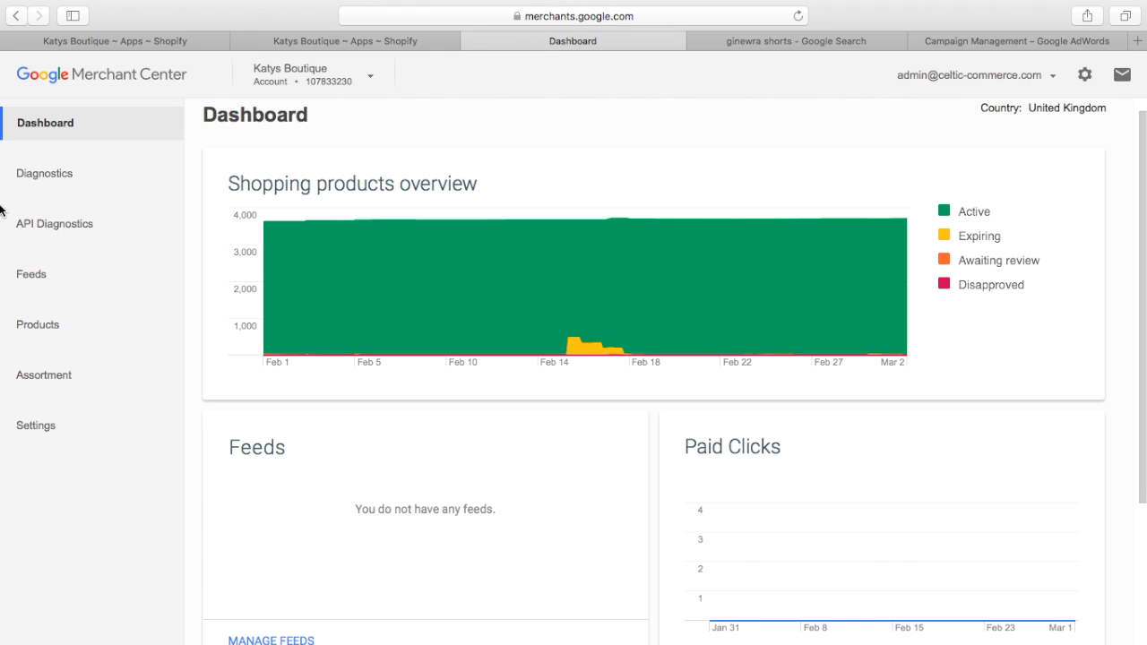
pyautogui.click(41, 176)
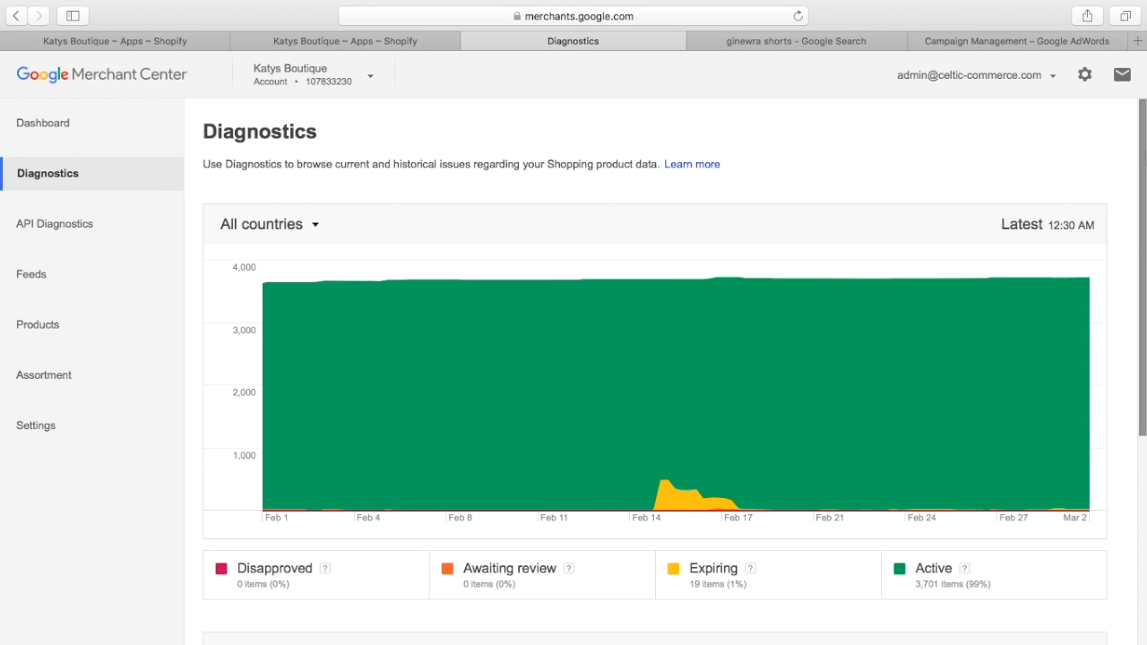
pyautogui.scroll(-5, 1131, 268)
pyautogui.scroll(-1, 1144, 329)
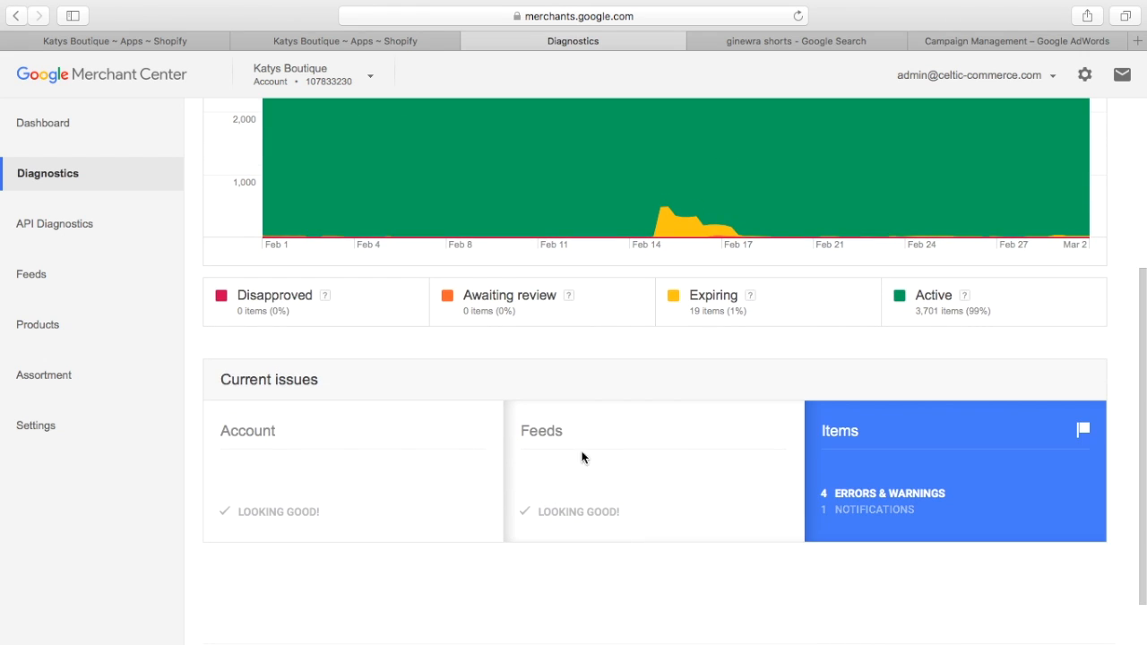
pyautogui.scroll(2, 654, 358)
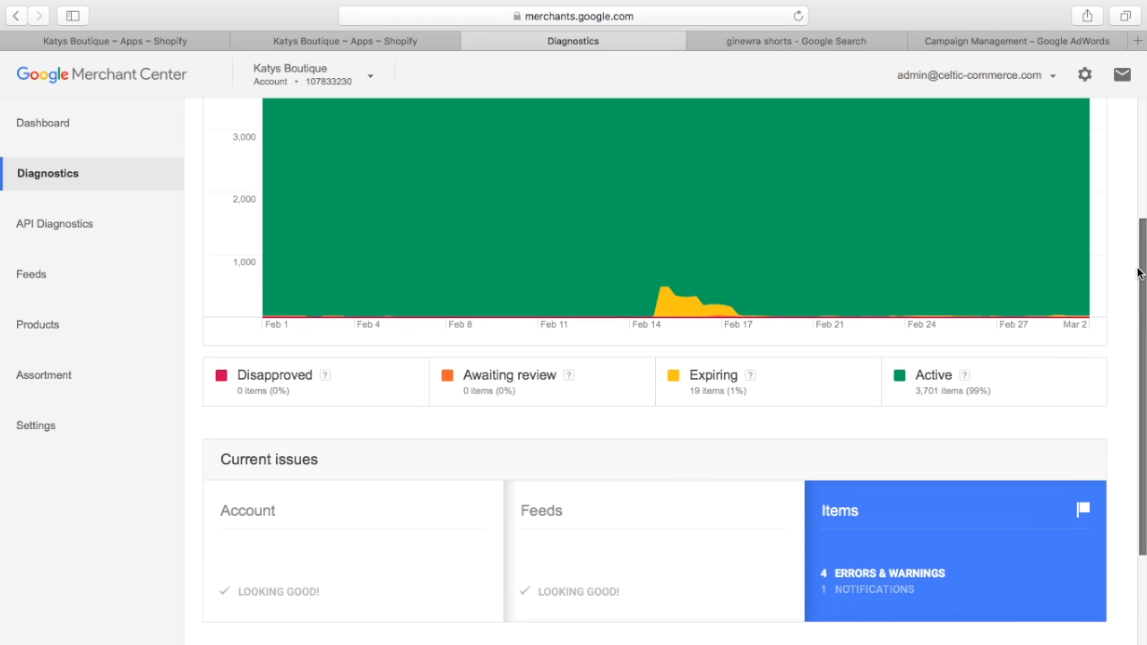
# Step: Check the Feeds page, and look through the Merchant Center product list with its prices and availability
pyautogui.click(53, 281)
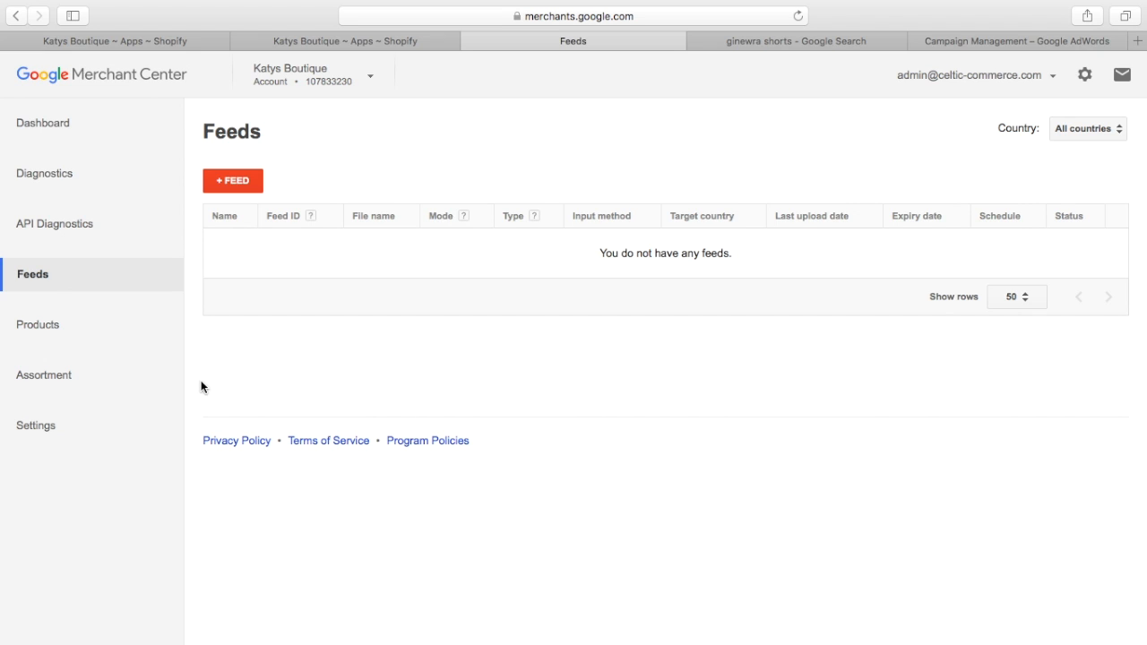
pyautogui.click(45, 328)
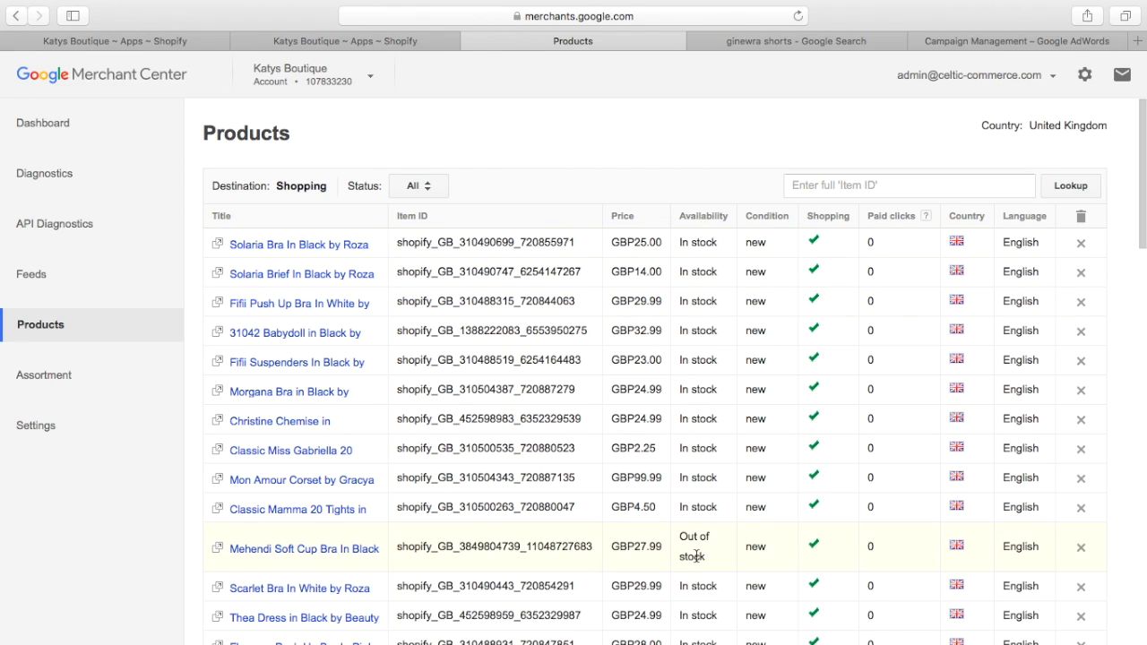
pyautogui.moveTo(1136, 150); pyautogui.dragTo(1134, 198)
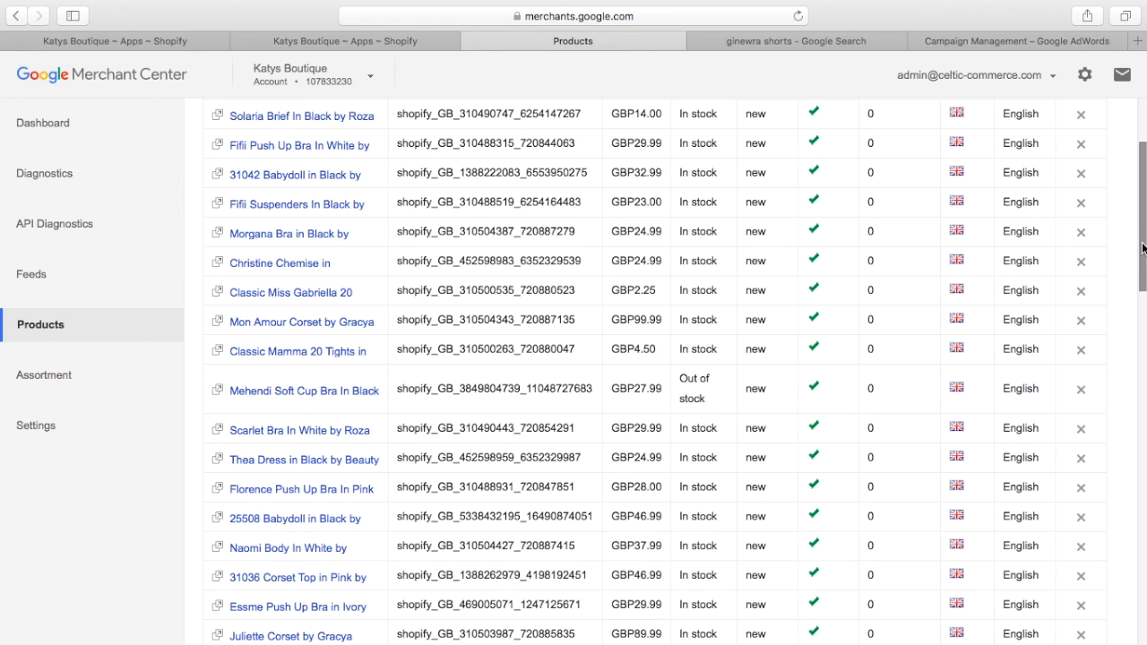
pyautogui.moveTo(1143, 249); pyautogui.dragTo(1134, 179)
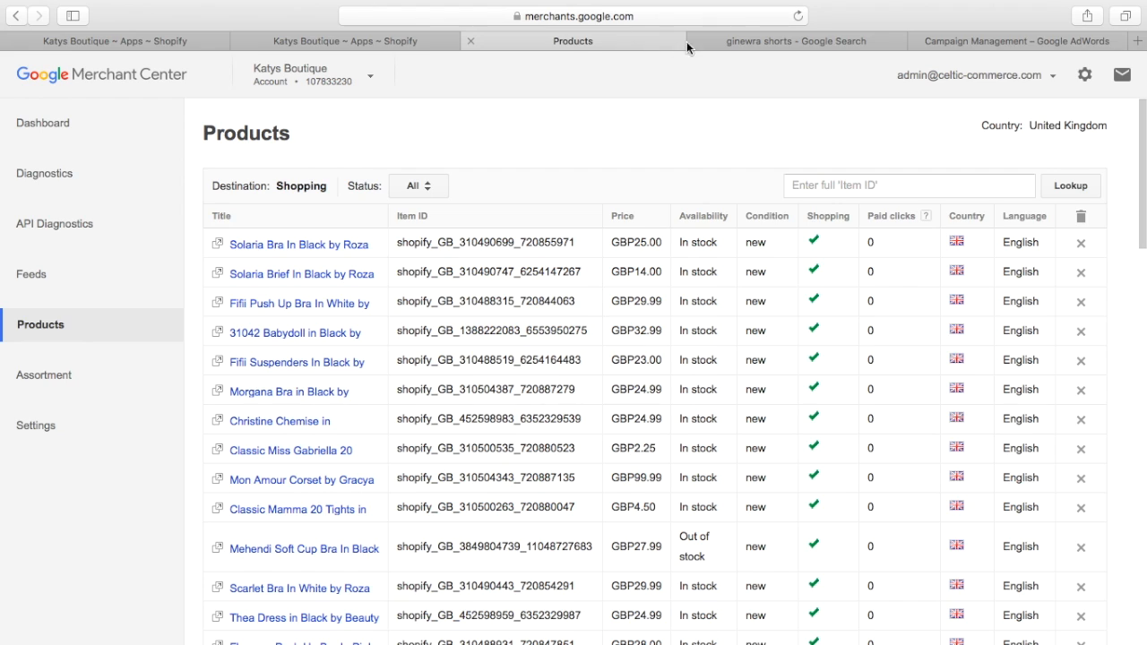
# Step: Close the Merchant Center and ginewra shorts search pages, and look through the Ad Group #1 products in Google AdWords
pyautogui.click(469, 41)
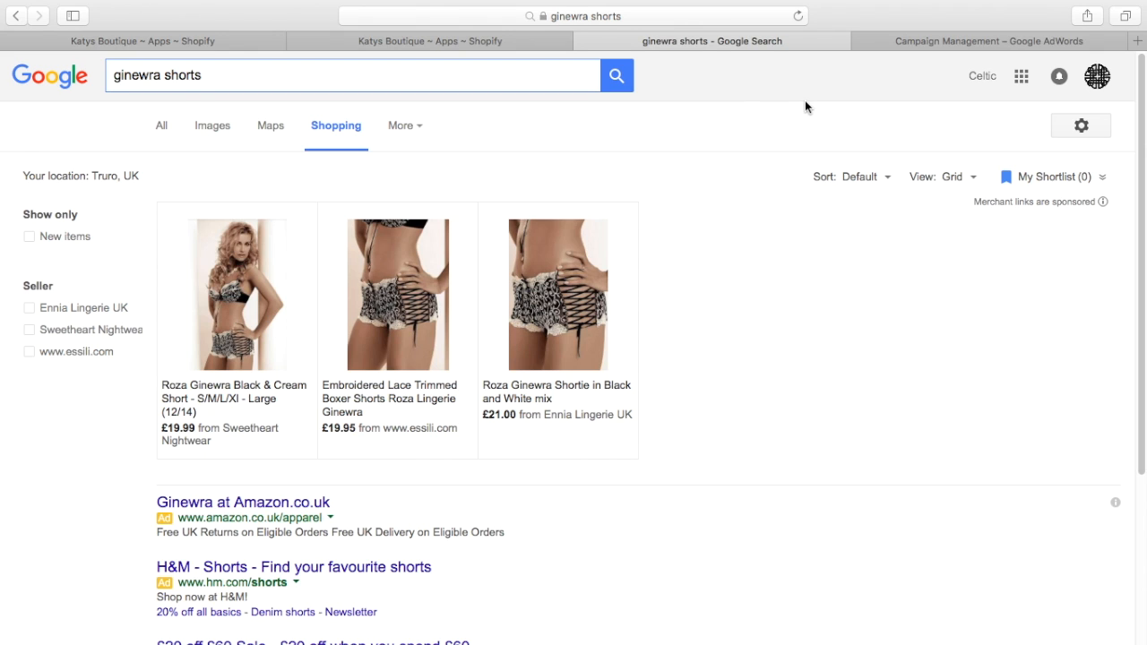
pyautogui.click(583, 59)
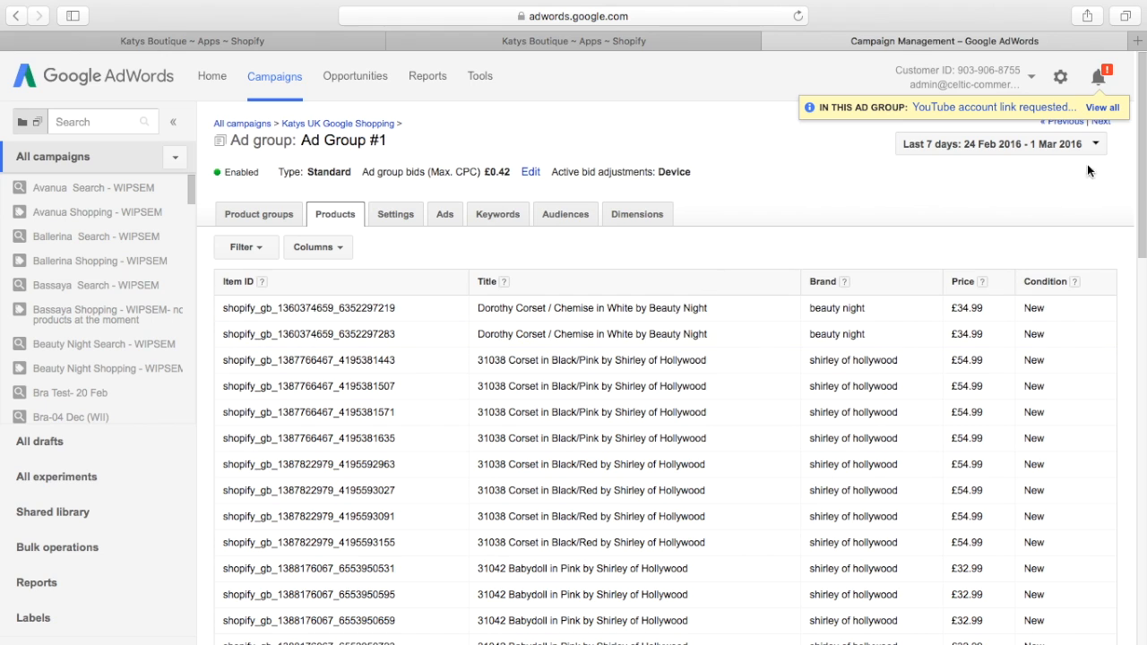
pyautogui.scroll(-1, 1102, 153)
pyautogui.scroll(1, 1115, 135)
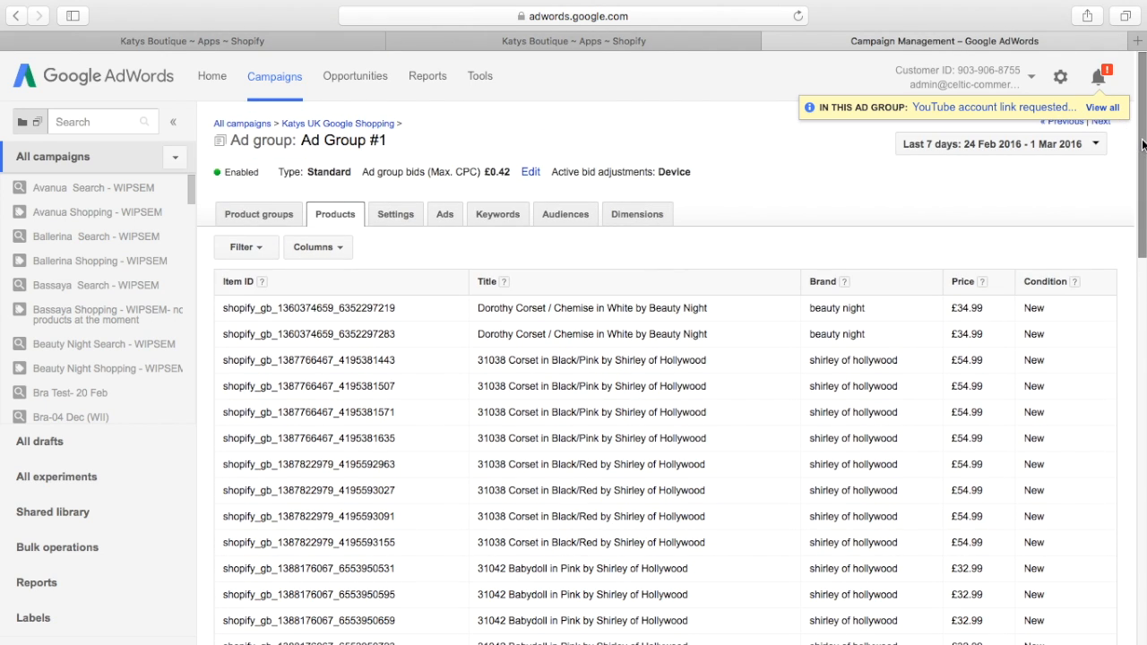
pyautogui.scroll(-10, 1143, 145)
pyautogui.scroll(10, 1097, 134)
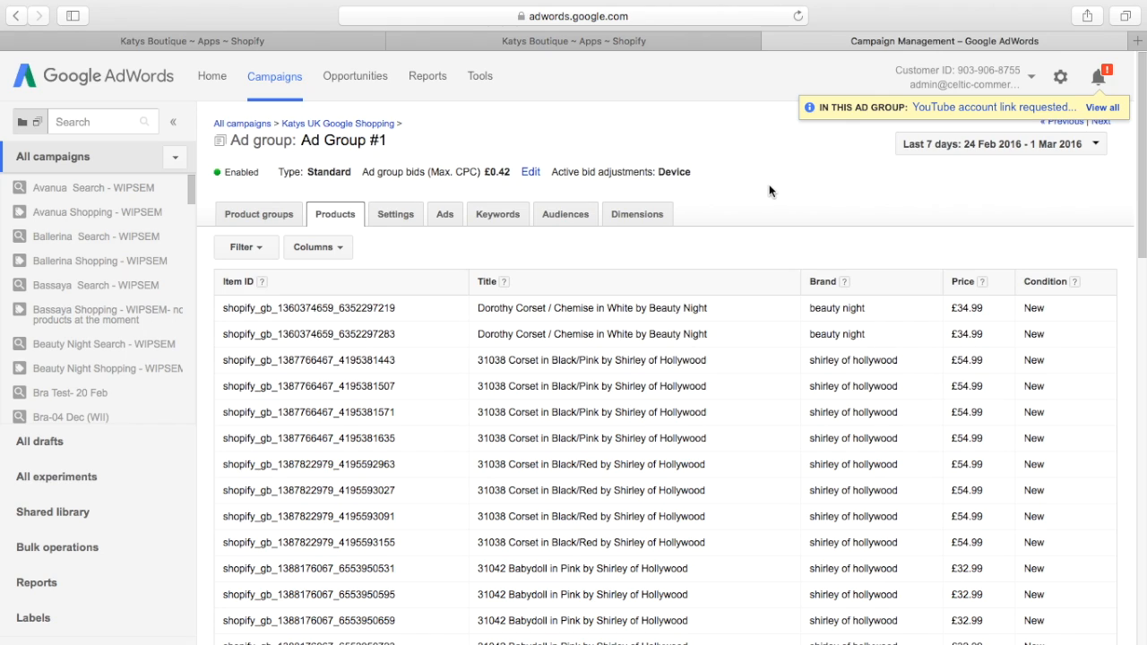
# Step: Look through the Settings, Ads, Audiences, negative keywords and product groups of Ad Group #1
pyautogui.click(401, 217)
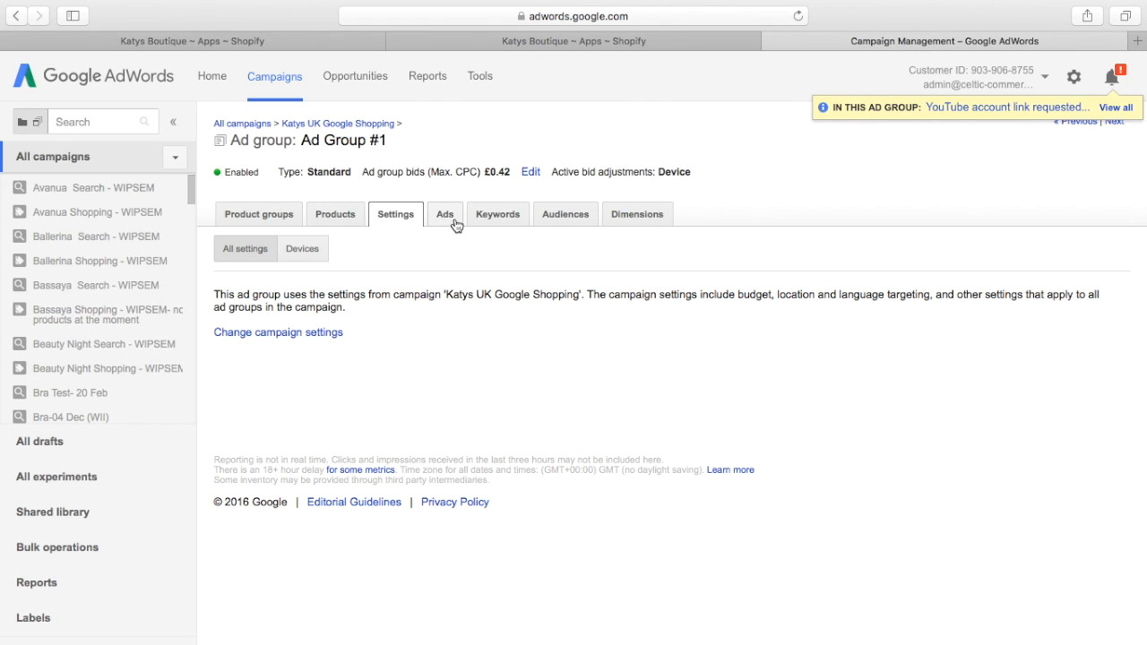
pyautogui.click(453, 222)
pyautogui.click(502, 220)
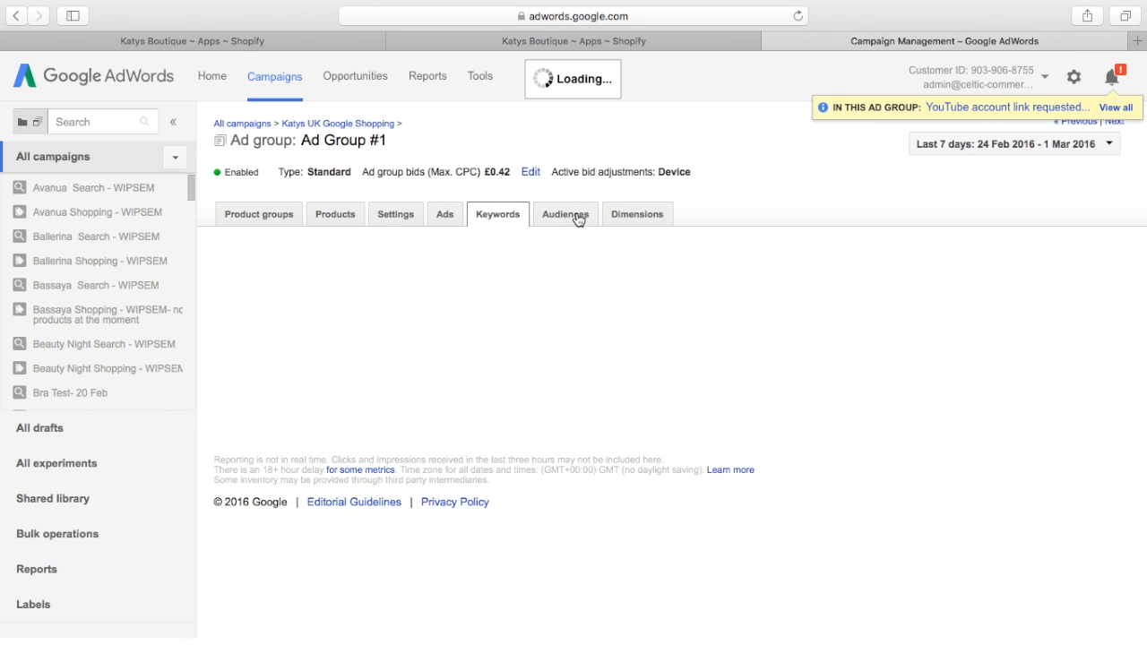
pyautogui.click(577, 215)
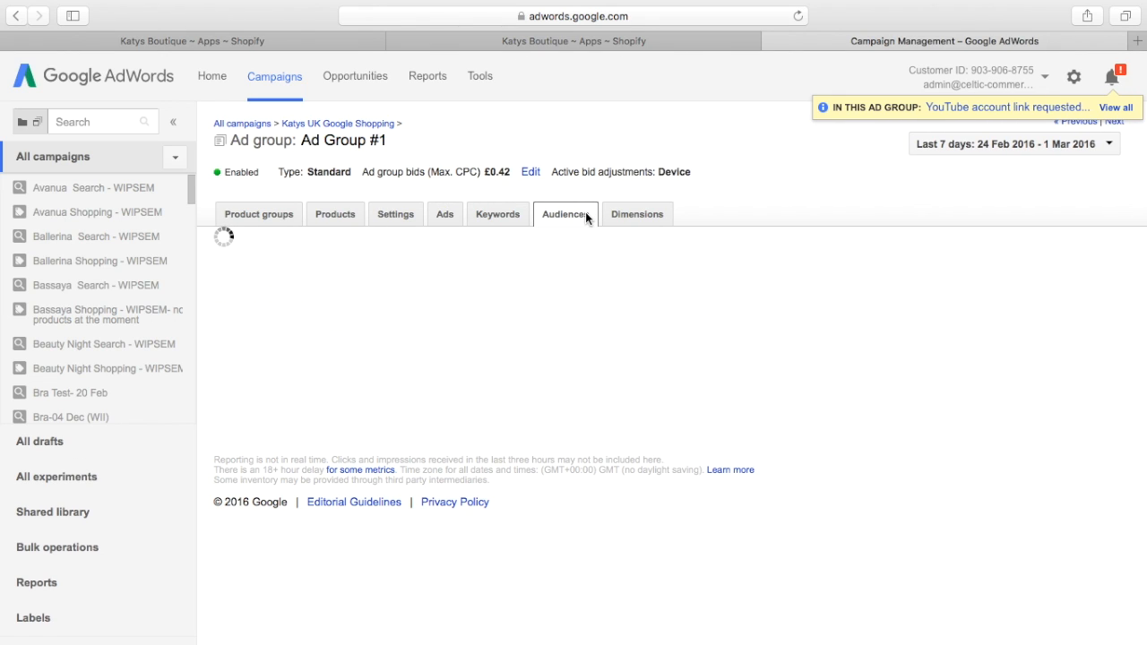
pyautogui.click(514, 219)
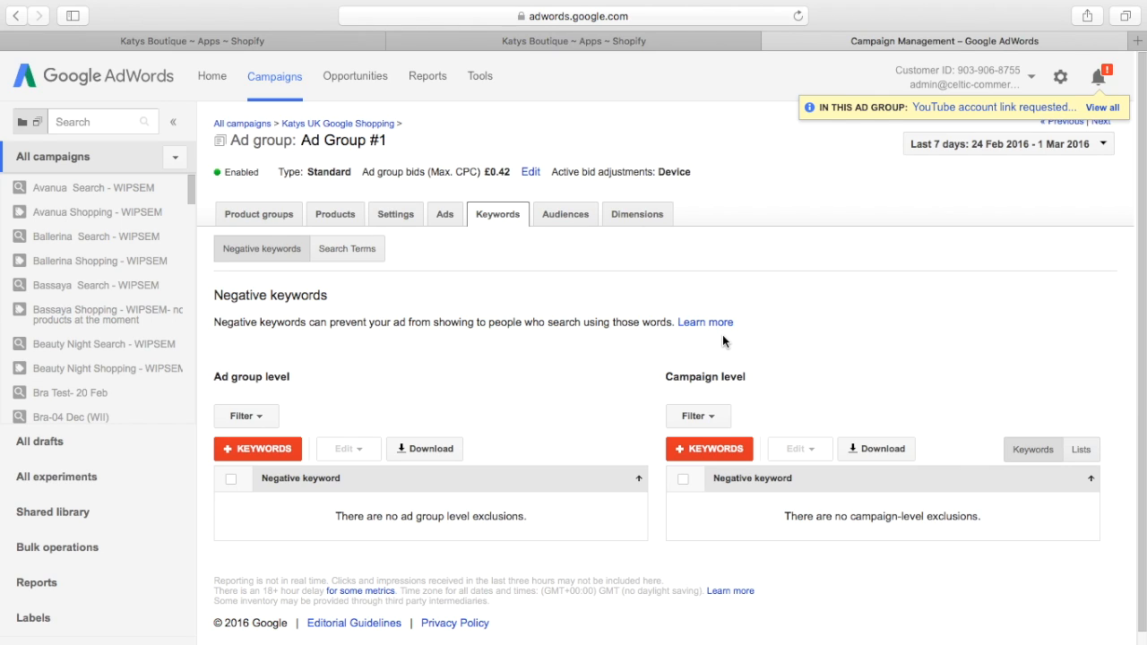
pyautogui.click(269, 219)
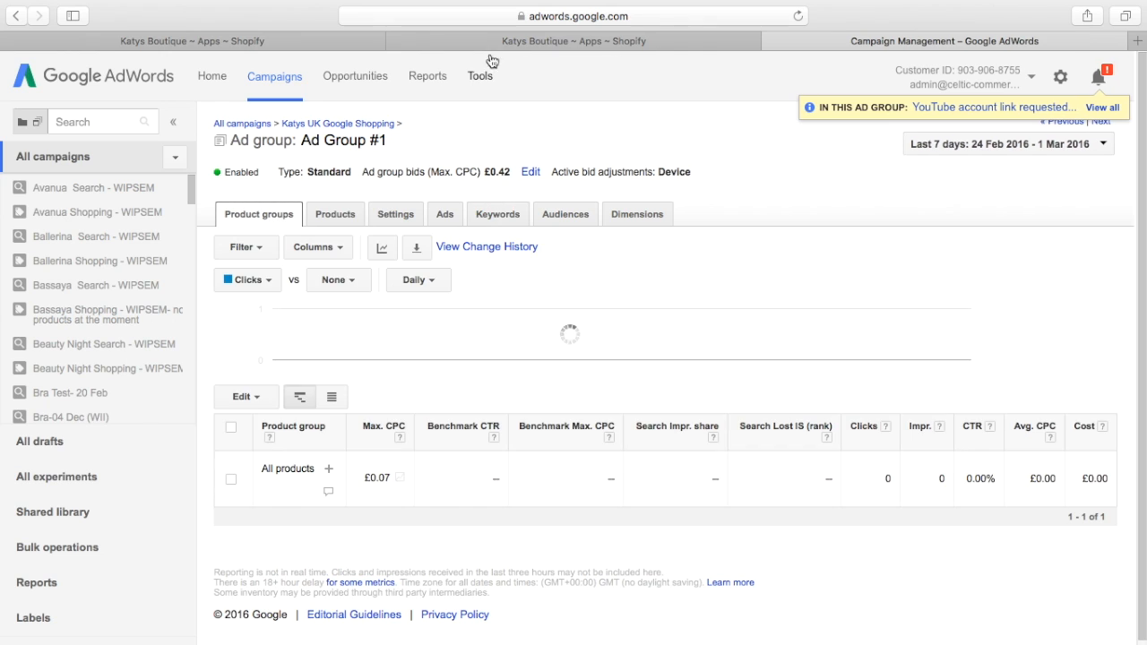
# Step: Search Google for "roza shorts" in place of the Alisha Babydoll listing page
pyautogui.click(519, 47)
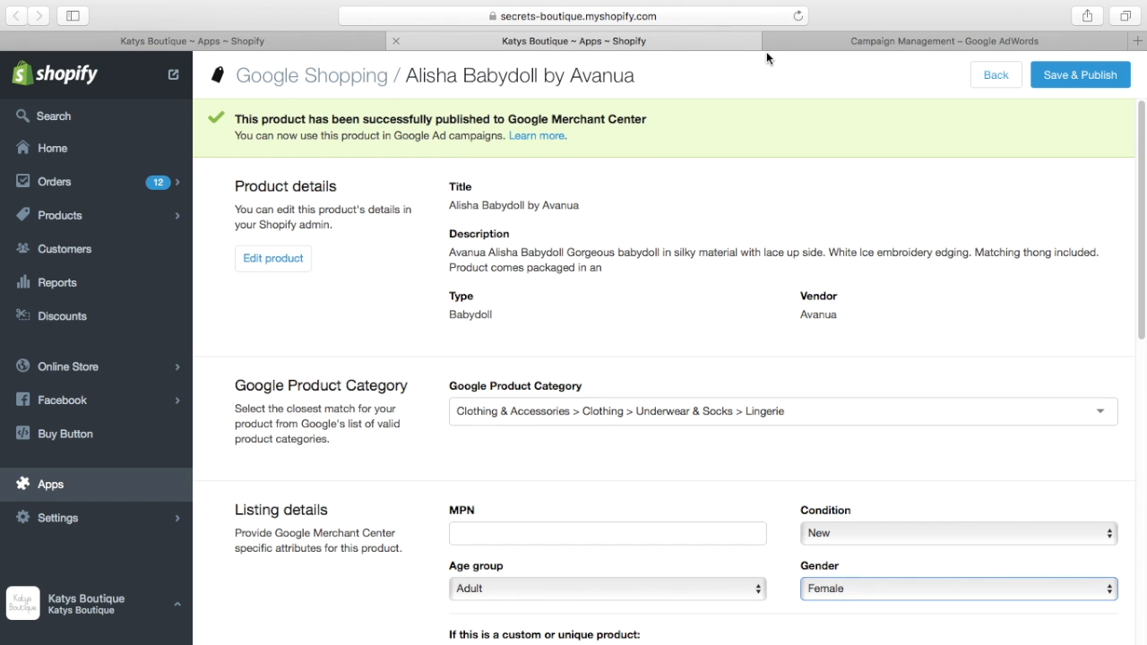
pyautogui.click(756, 16)
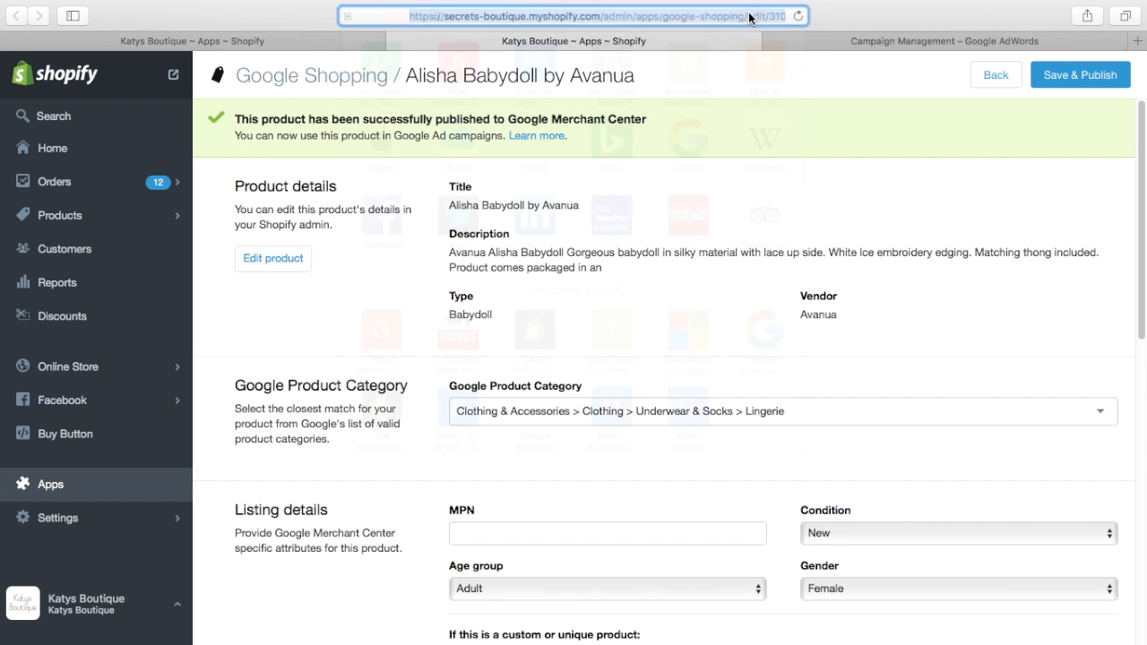
pyautogui.write('s')
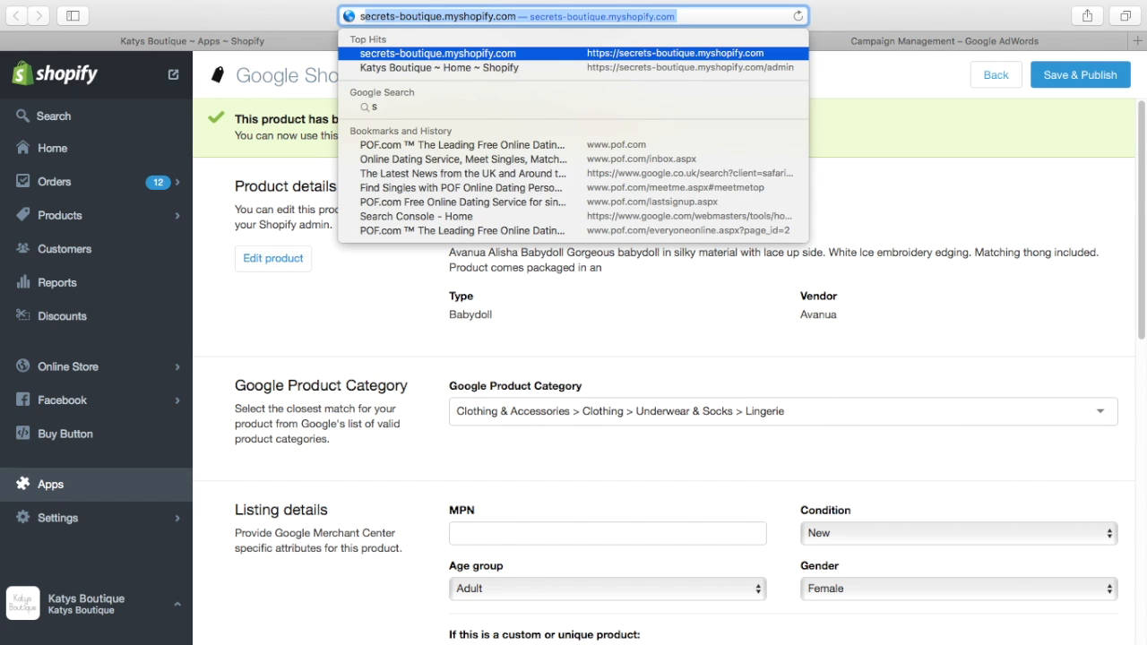
pyautogui.press('BackSpace')
pyautogui.write('t')
pyautogui.press('BackSpace')
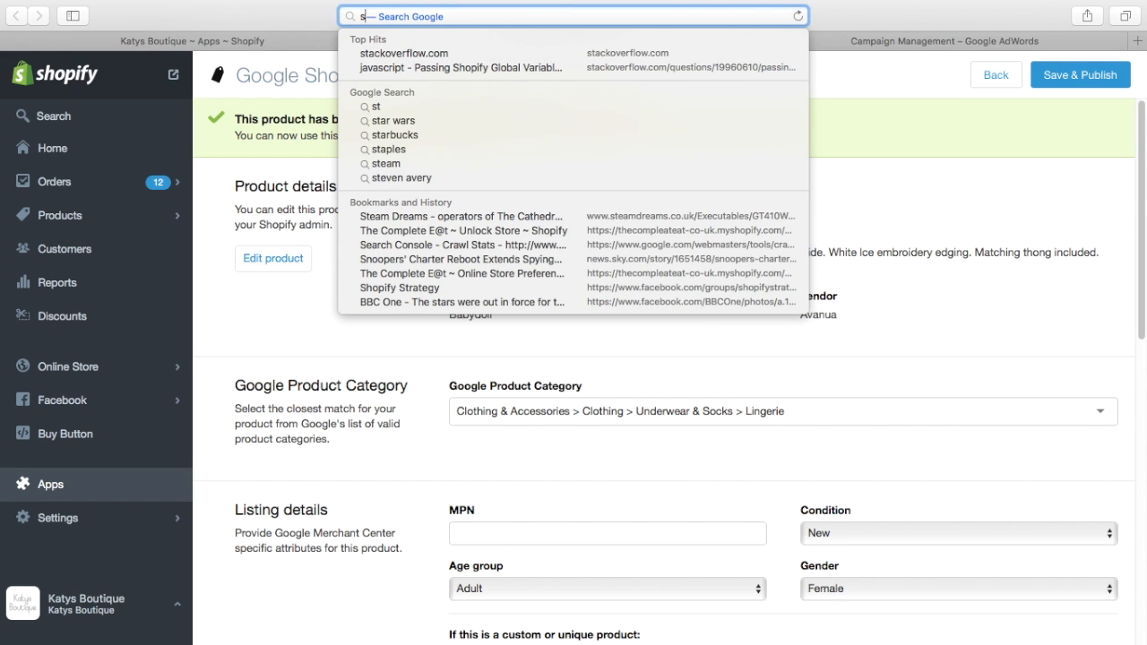
pyautogui.press('BackSpace')
pyautogui.write('roza short')
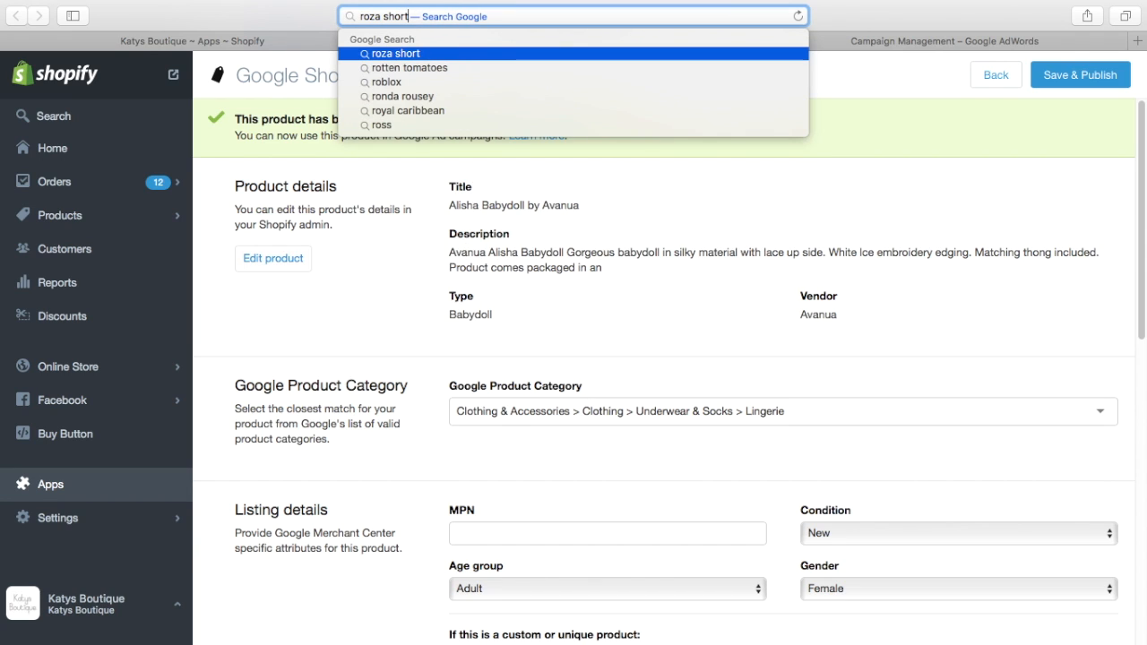
pyautogui.write('s')
pyautogui.press('Return')
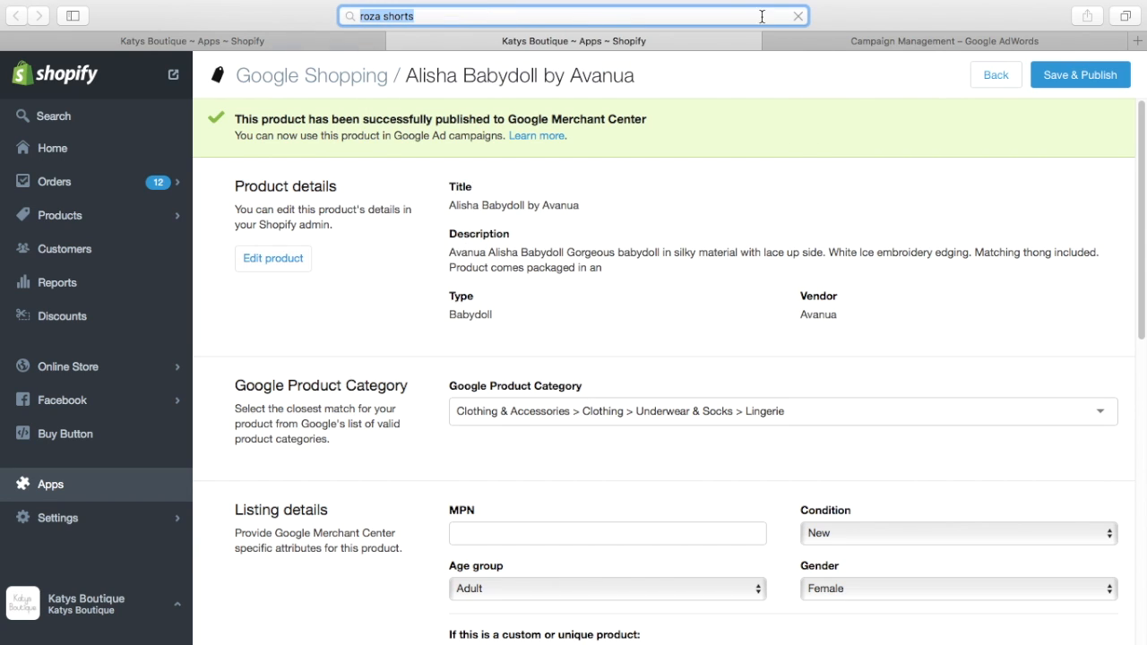
pyautogui.press('super+l')
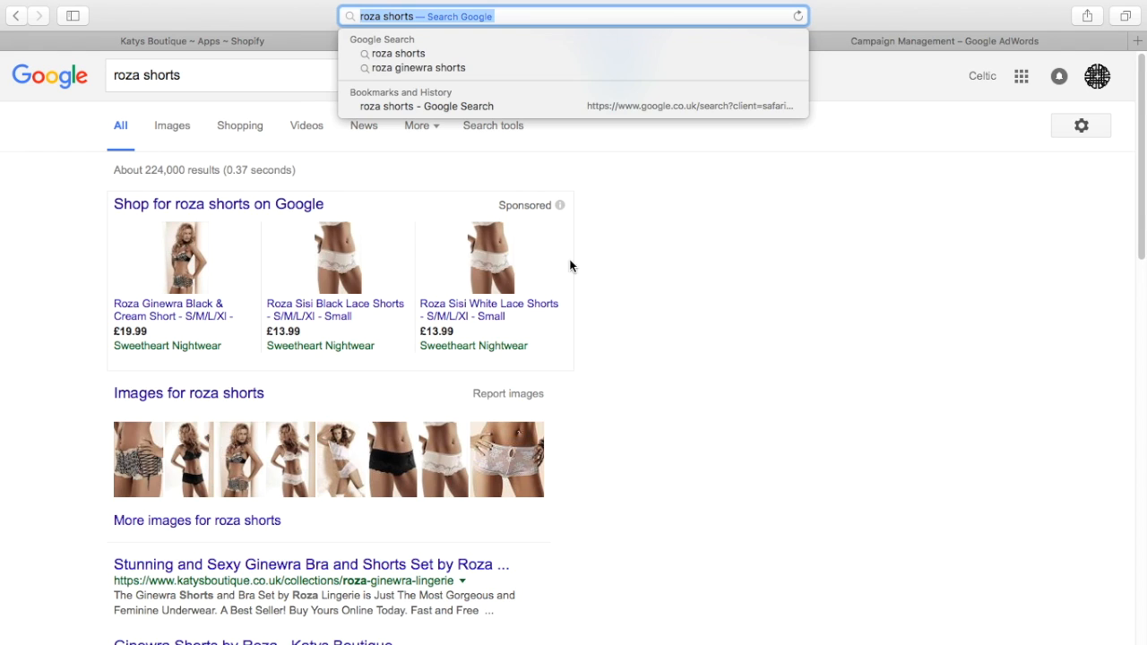
pyautogui.click(706, 294)
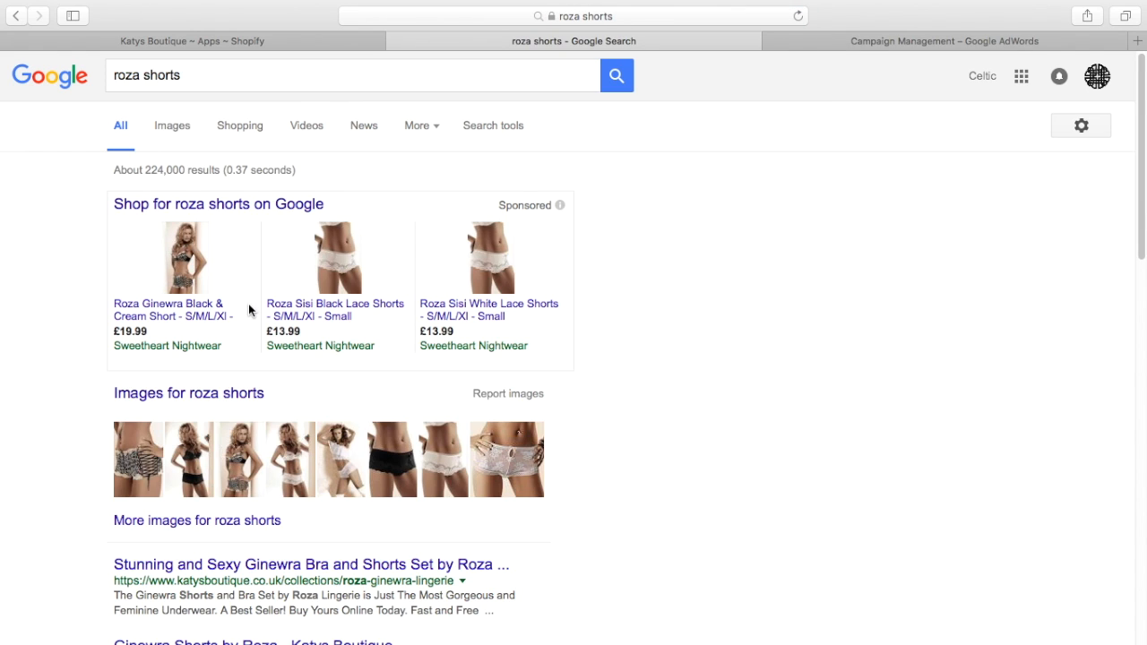
# Step: View the Google Shopping results for roza shorts, return to all results, and switch back to the Shopify Grase Bra listing
pyautogui.click(248, 128)
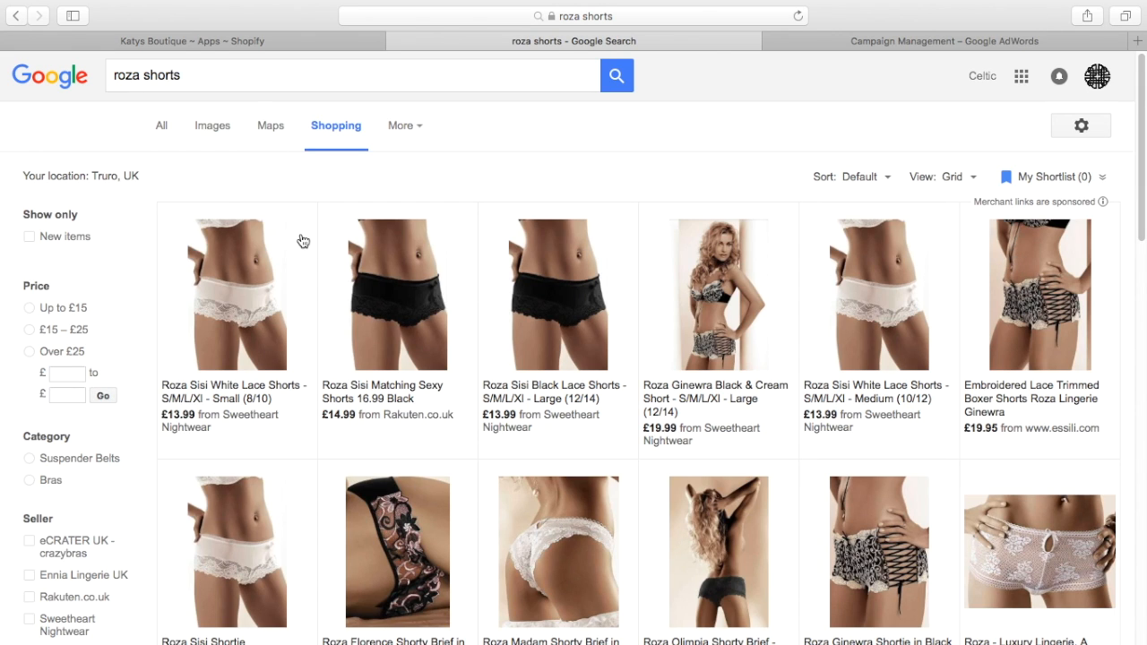
pyautogui.click(161, 125)
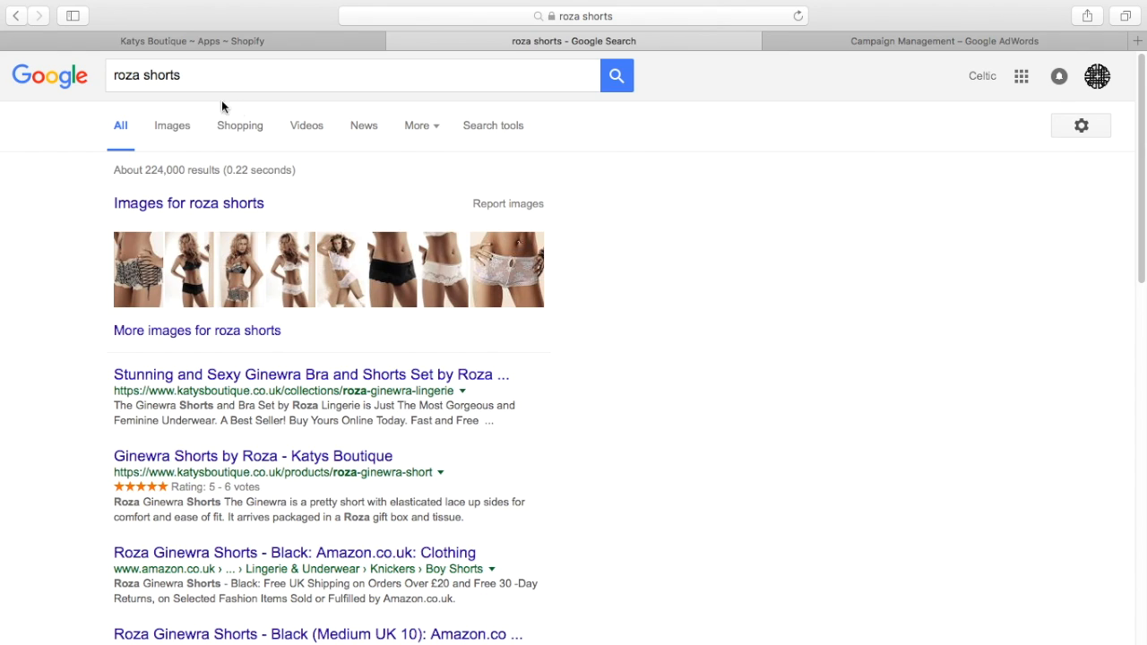
pyautogui.click(237, 41)
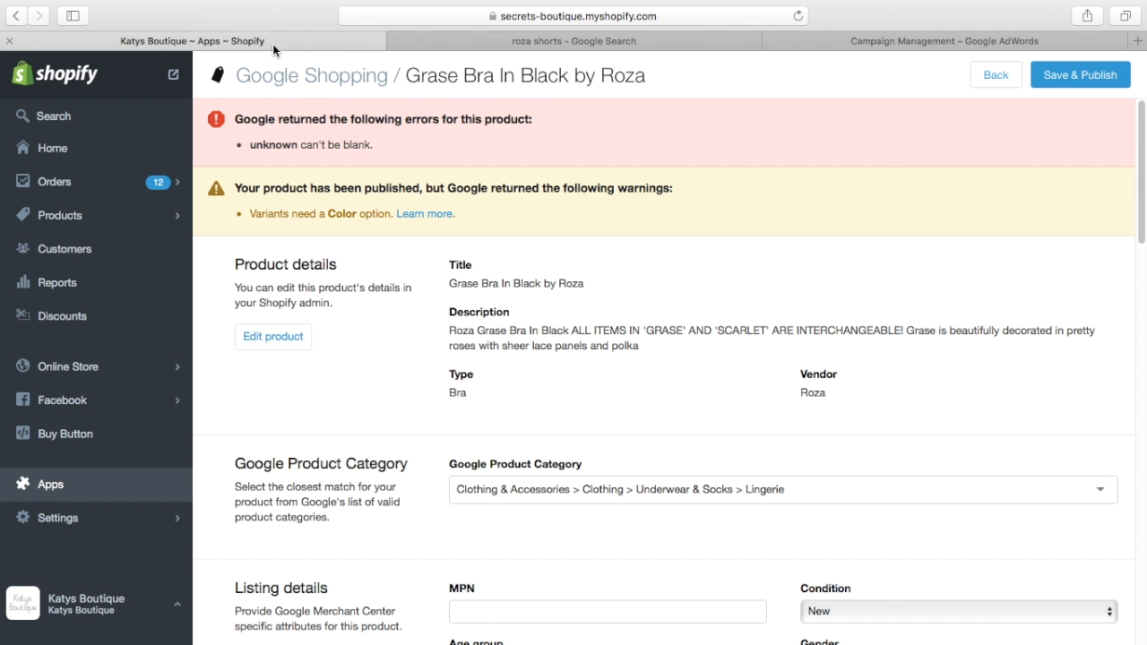